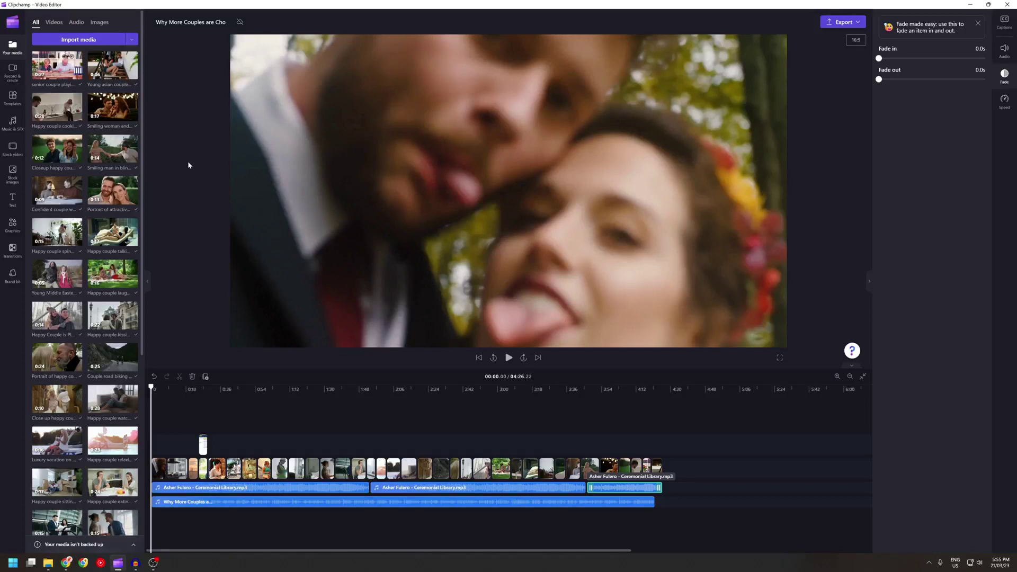
Step: Search the stock video library for 'happy people', then return to its category overview
{"action": "left_click", "coordinate": [17, 154]}
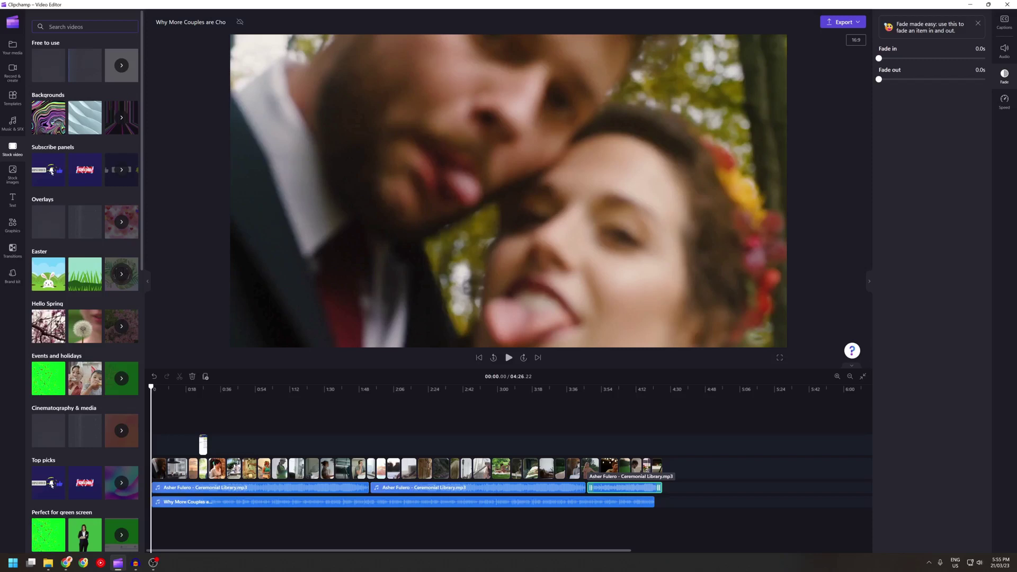
{"action": "left_click", "coordinate": [84, 27]}
{"action": "type", "text": "happy"}
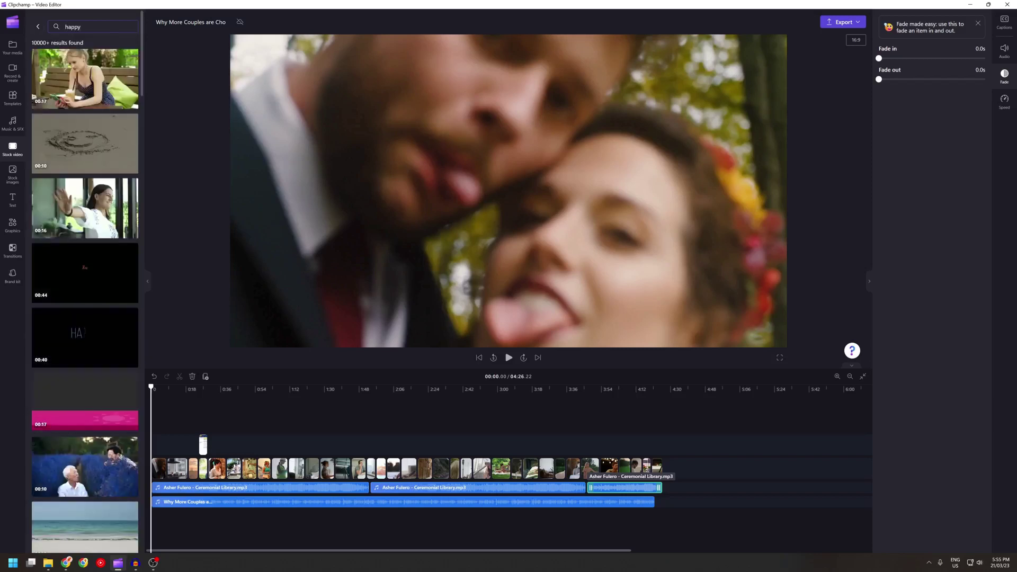
{"action": "type", "text": " prop"}
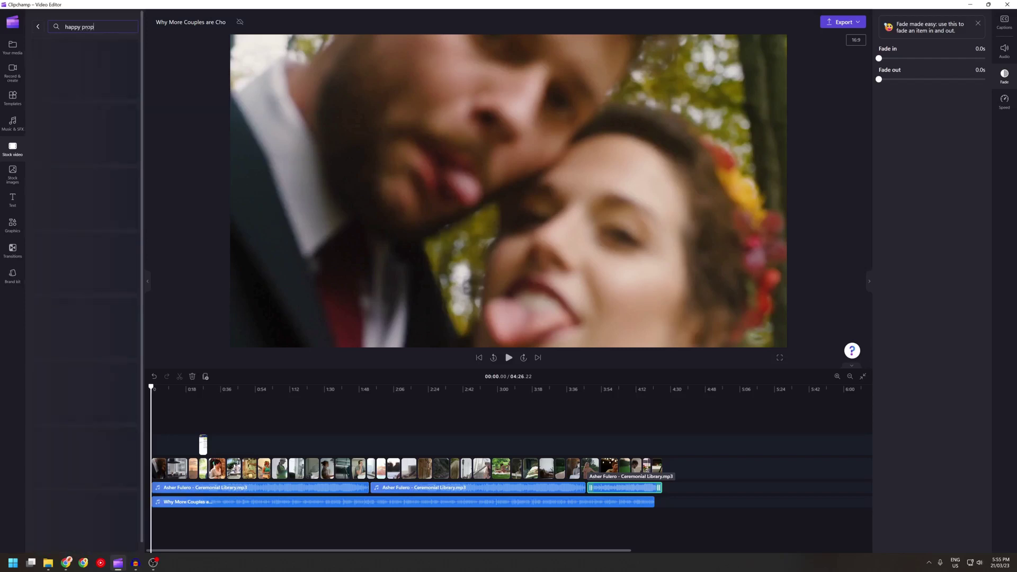
{"action": "type", "text": "le"}
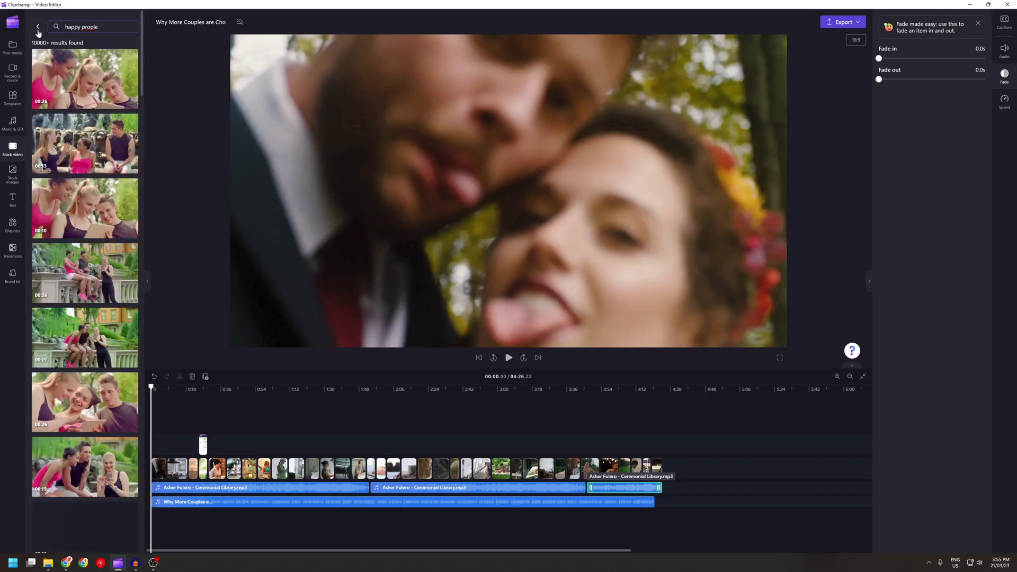
{"action": "left_click", "coordinate": [38, 28]}
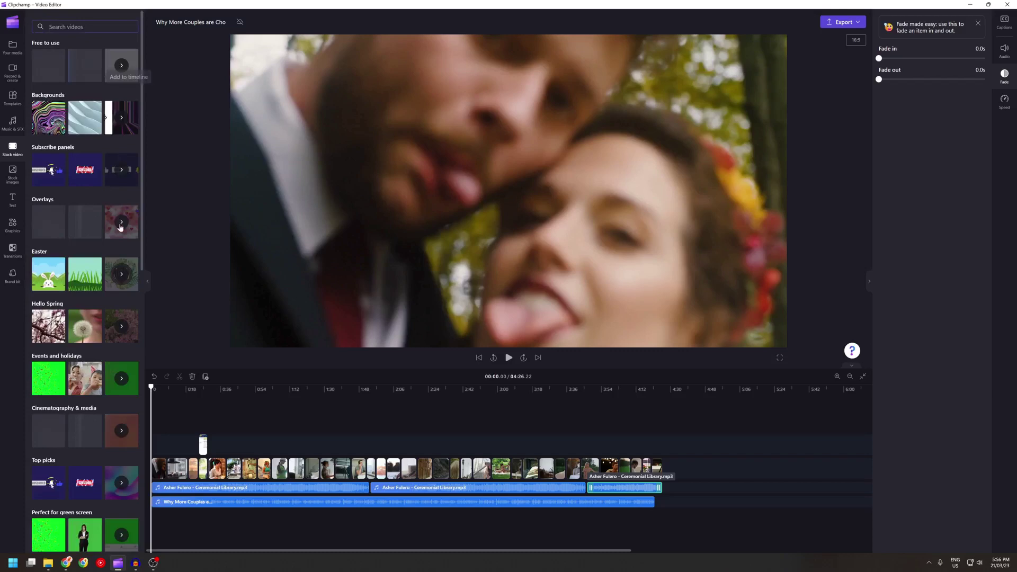
Step: Load storyblocks.com in a new Chrome tab and view its Starter, Unlimited All Access and Pro pricing
{"action": "left_click", "coordinate": [66, 566]}
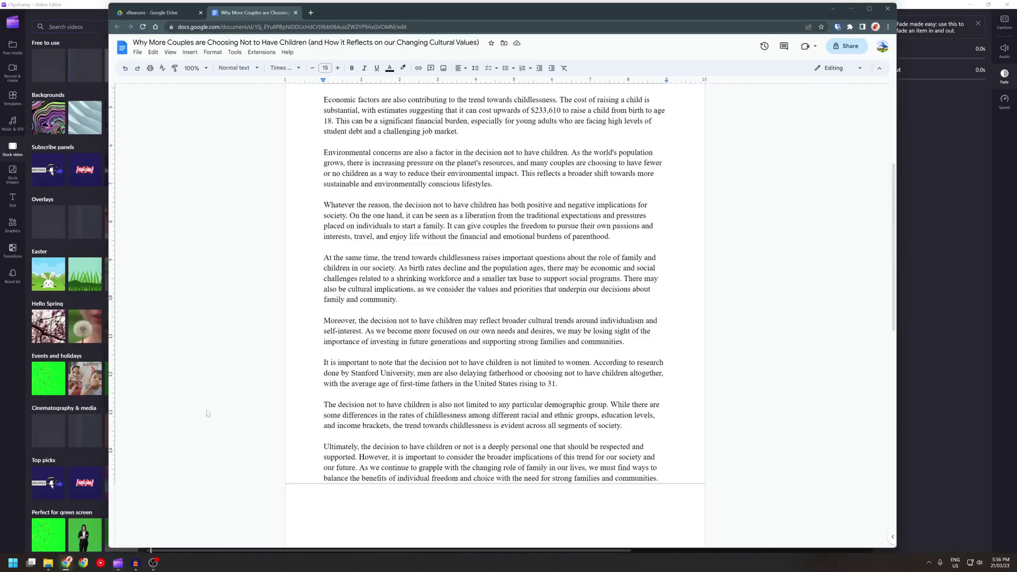
{"action": "left_click", "coordinate": [311, 12]}
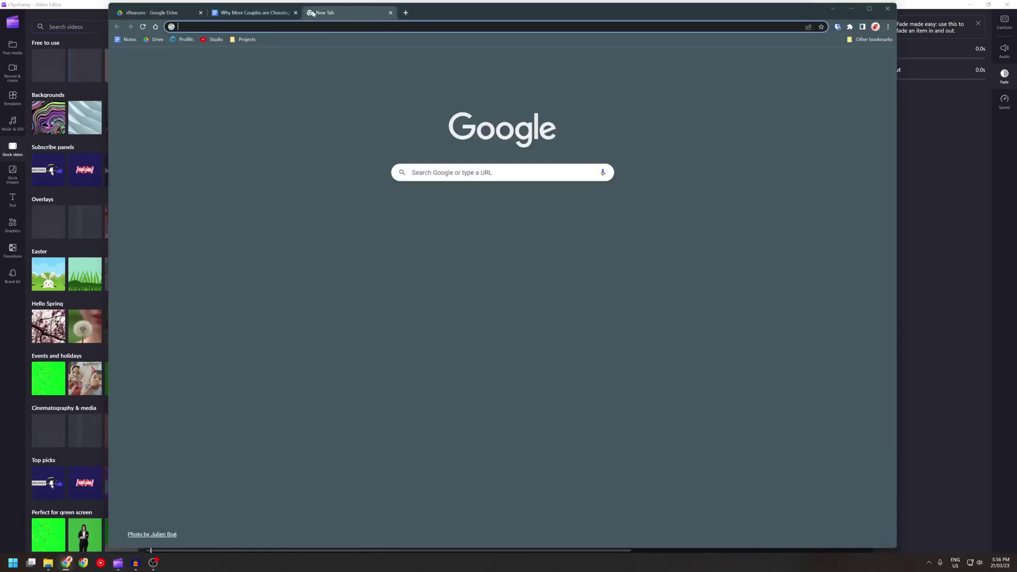
{"action": "type", "text": "storyblocks.com"}
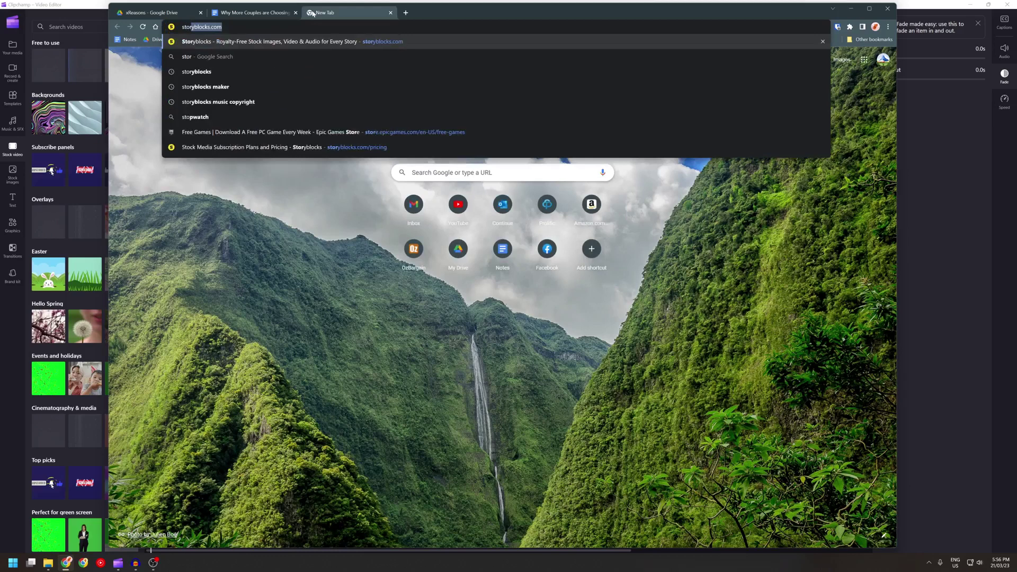
{"action": "key", "text": "Return"}
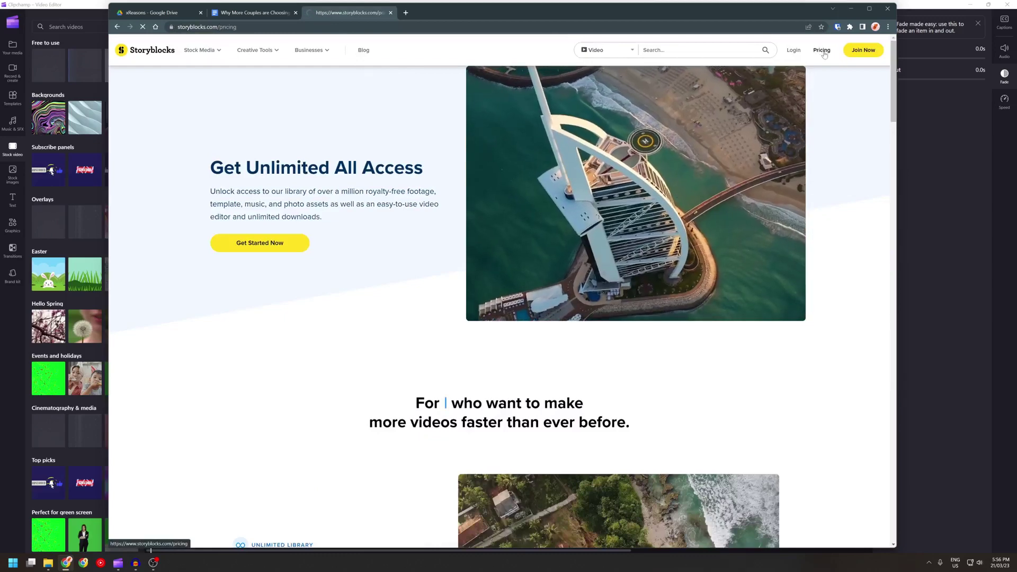
{"action": "left_click", "coordinate": [823, 51]}
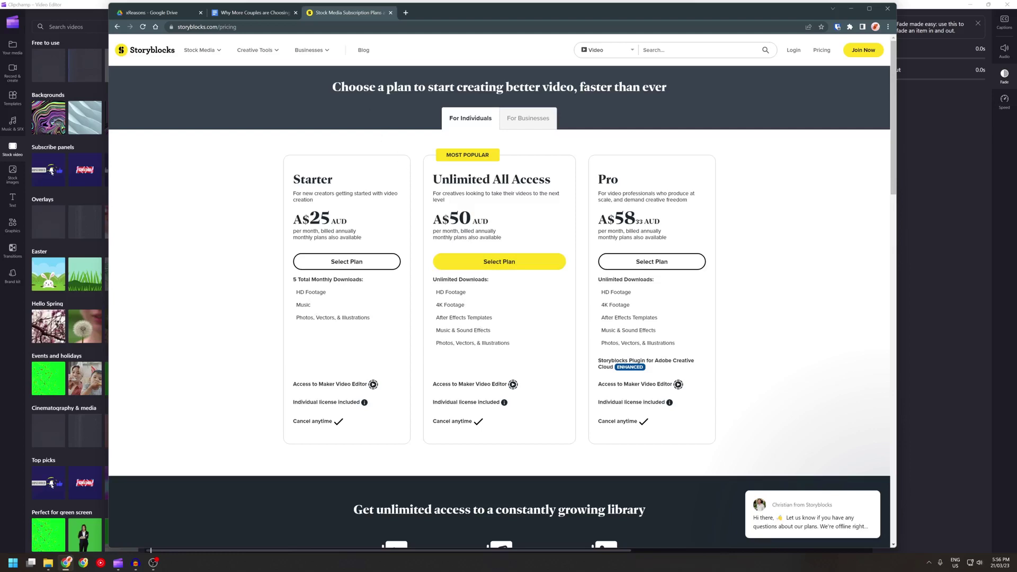
Step: Check the Free and Essentials plans on clipchamp.com's pricing page, then return to the Clipchamp editor
{"action": "left_click", "coordinate": [370, 26]}
{"action": "type", "text": "clipchamp.com"}
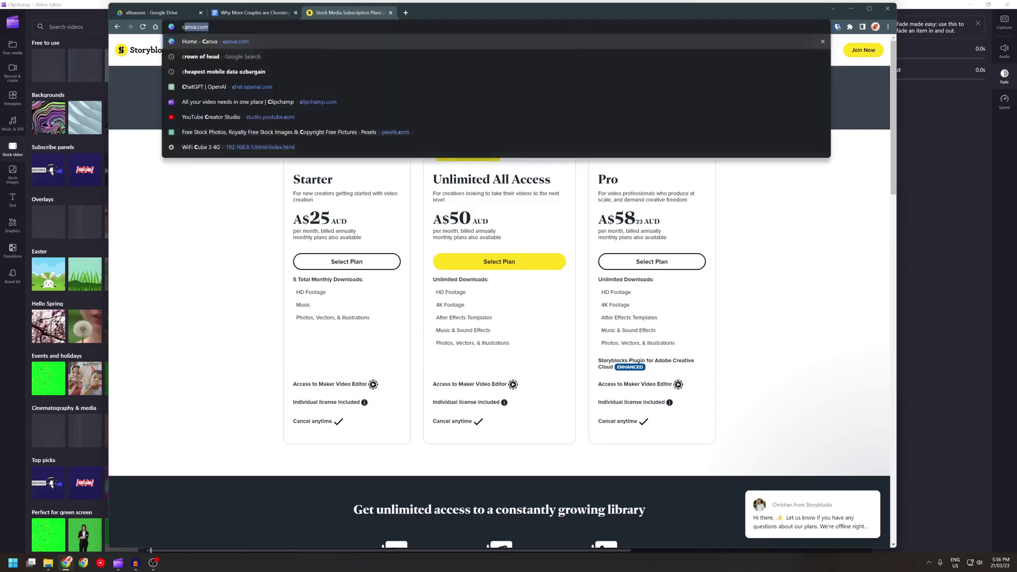
{"action": "key", "text": "Return"}
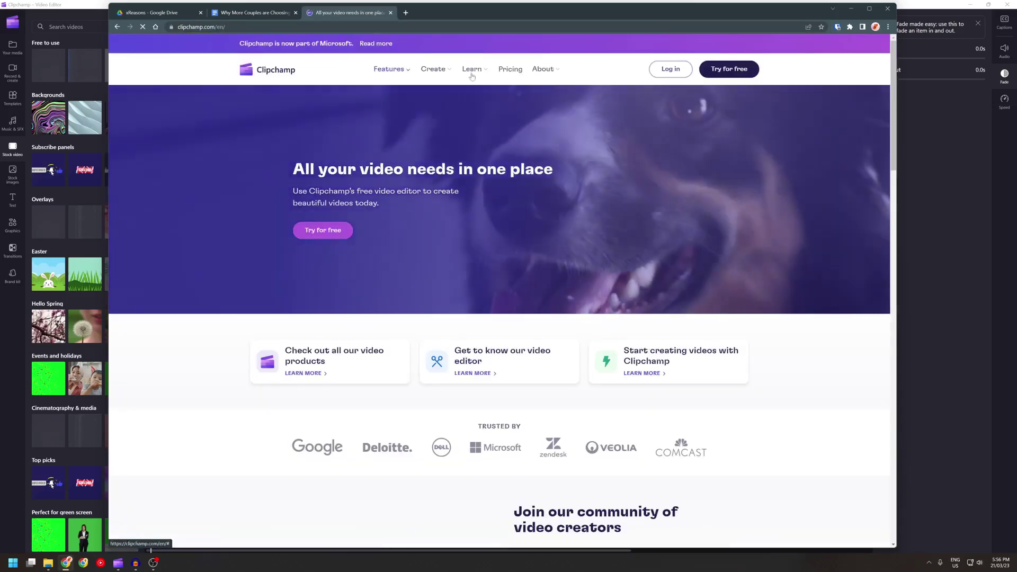
{"action": "left_click", "coordinate": [506, 71]}
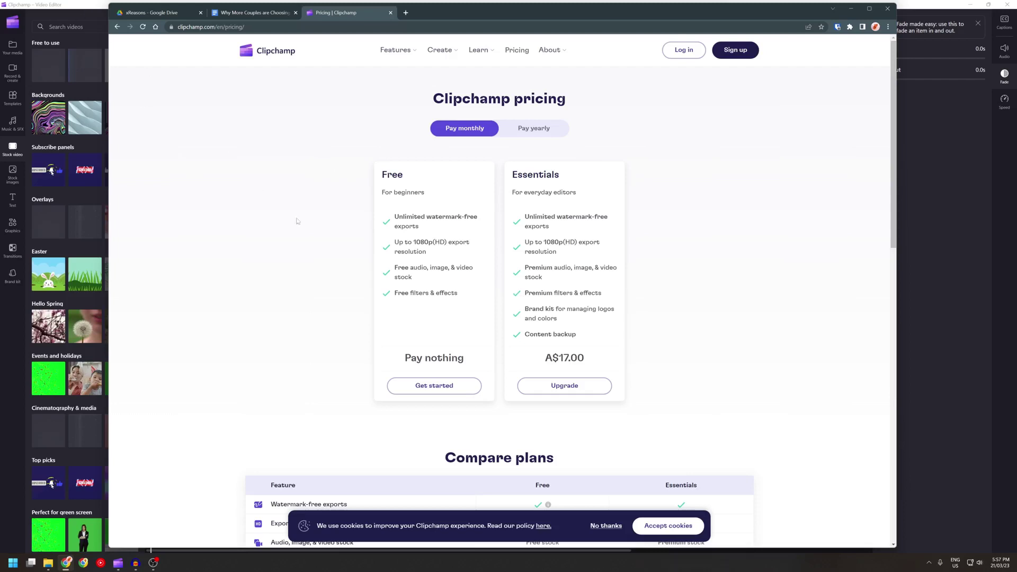
{"action": "left_click", "coordinate": [81, 8]}
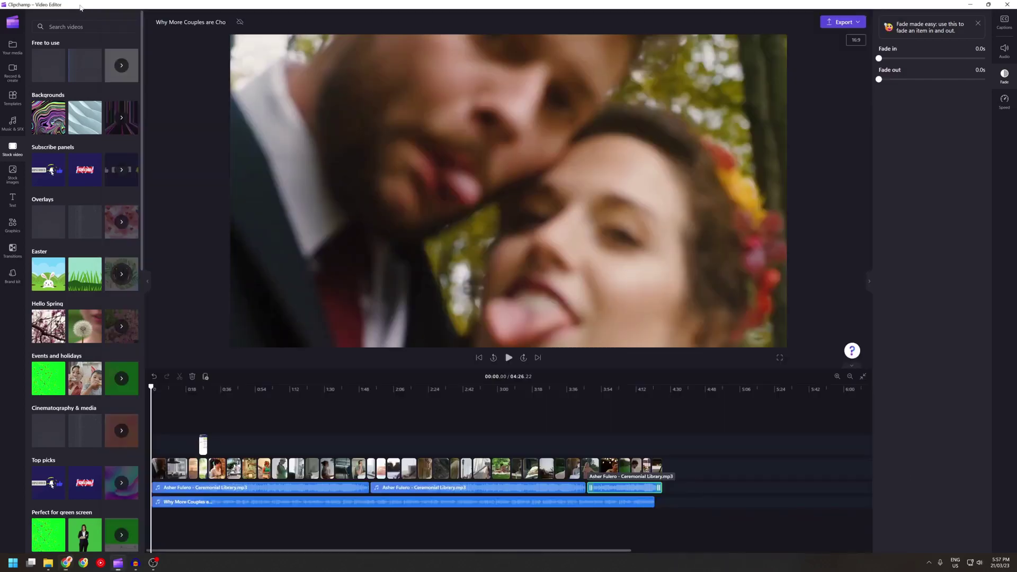
Step: Preview 'Hello' as Jane-voice text to speech, then discard it without saving
{"action": "left_click", "coordinate": [12, 70]}
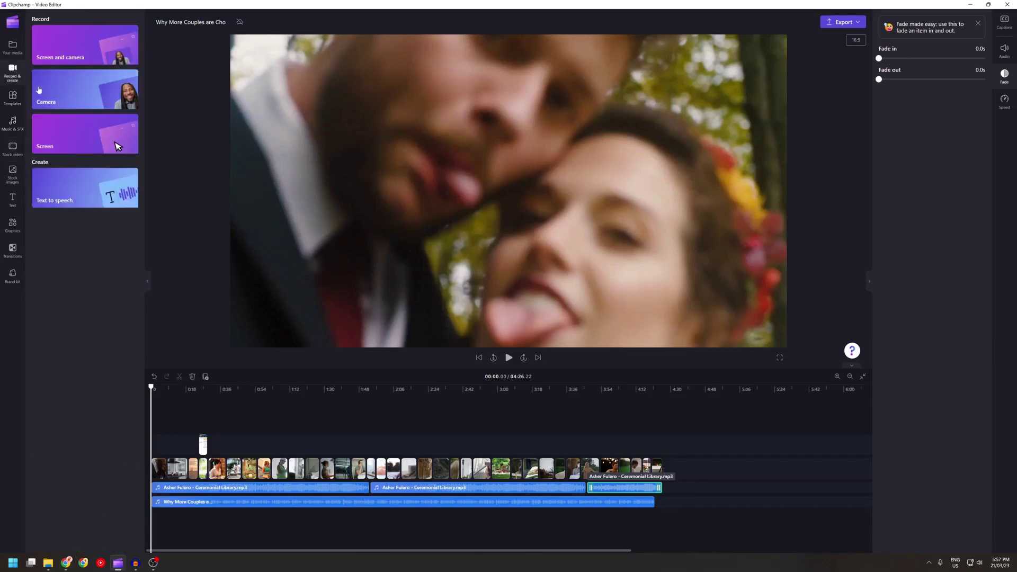
{"action": "left_click", "coordinate": [74, 184]}
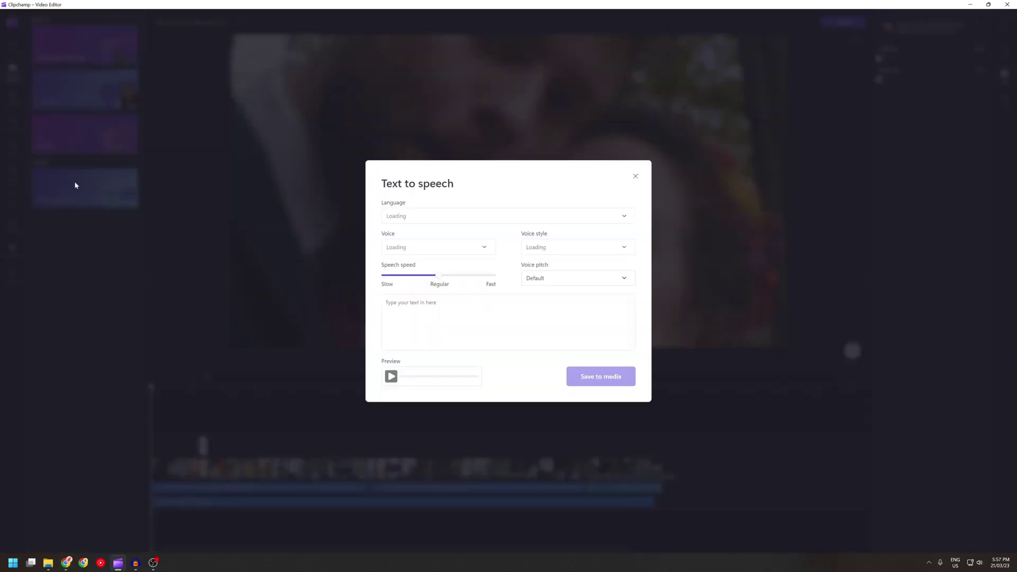
{"action": "left_click", "coordinate": [485, 248]}
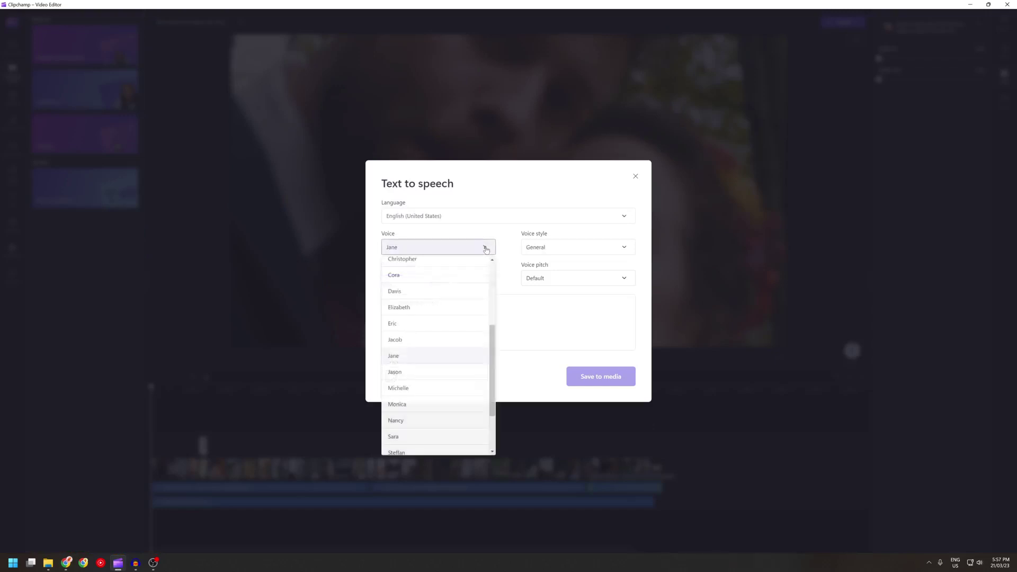
{"action": "scroll", "coordinate": [458, 326], "scroll_direction": "down", "scroll_amount": 1}
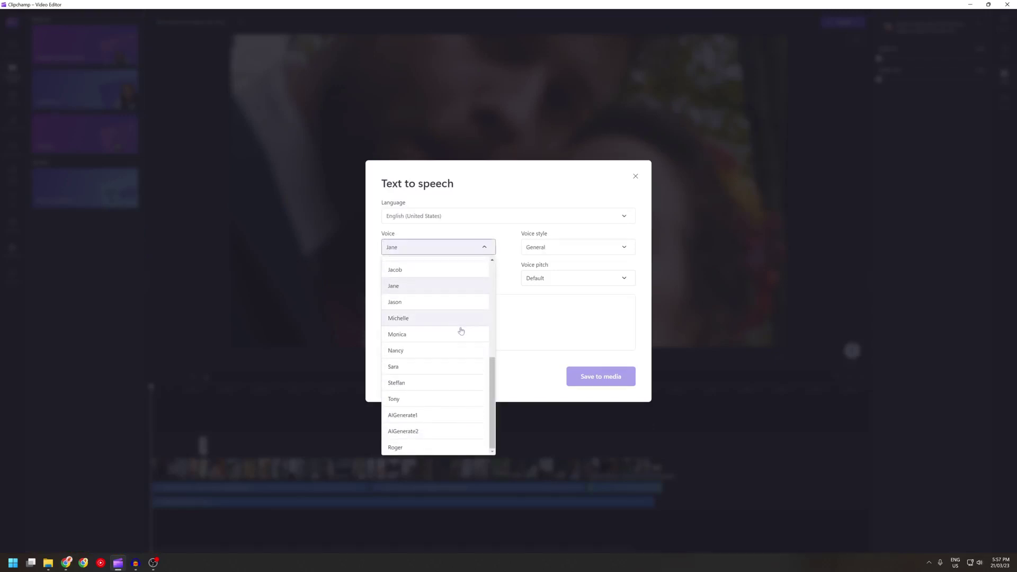
{"action": "scroll", "coordinate": [458, 318], "scroll_direction": "up", "scroll_amount": 3}
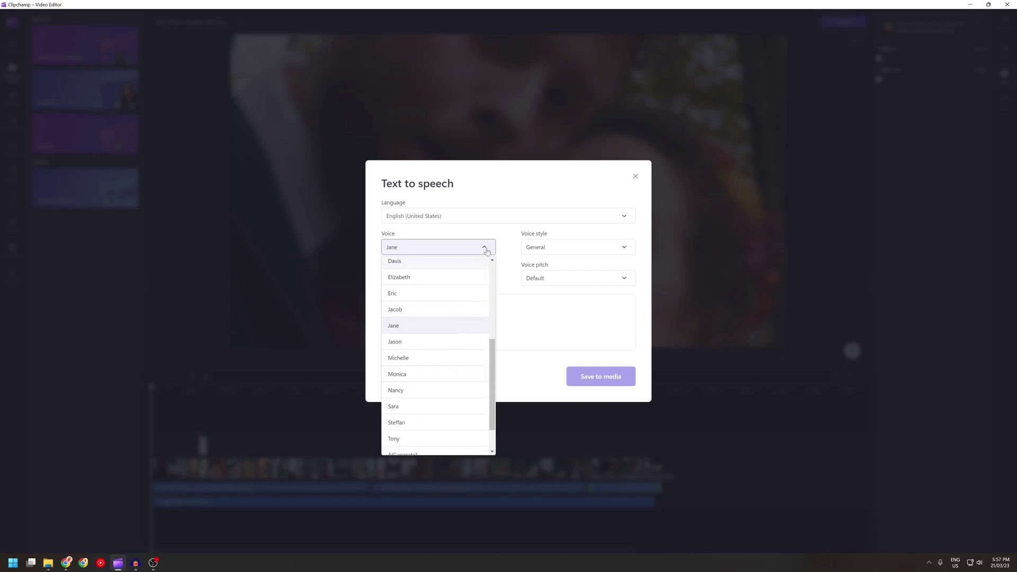
{"action": "left_click", "coordinate": [484, 248]}
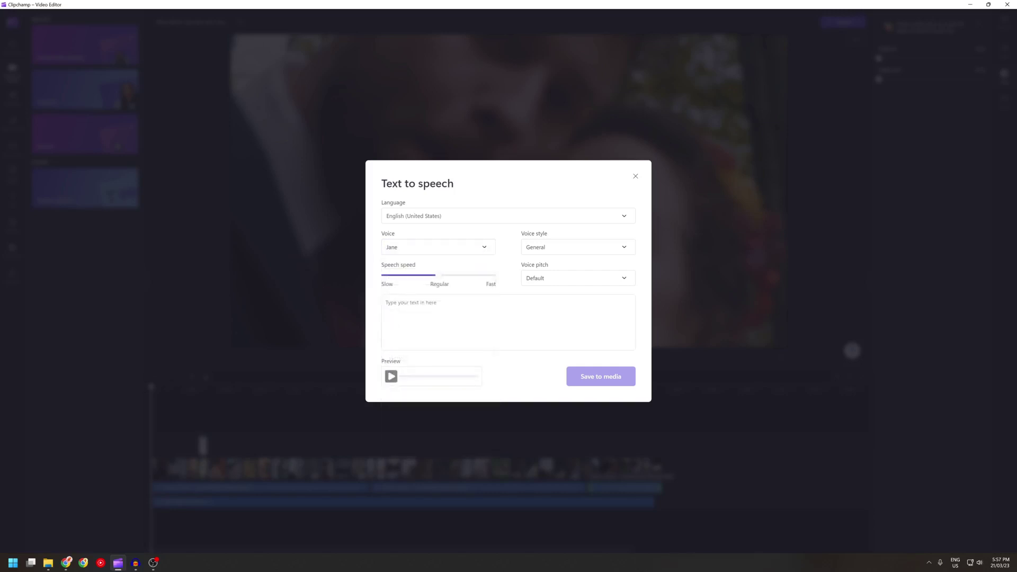
{"action": "type", "text": "Hell"}
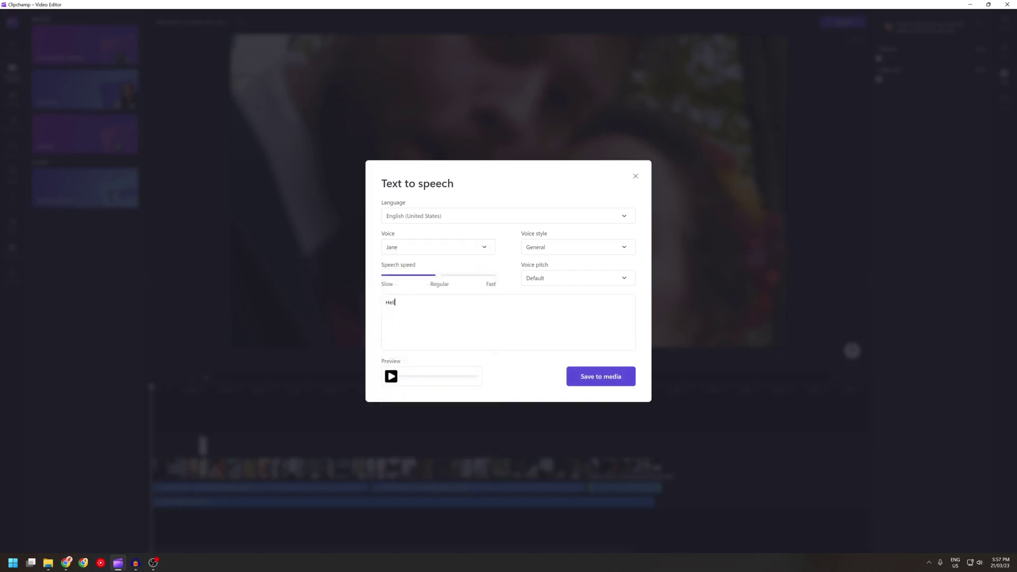
{"action": "type", "text": "o"}
{"action": "left_click", "coordinate": [392, 377]}
{"action": "left_click", "coordinate": [635, 178]}
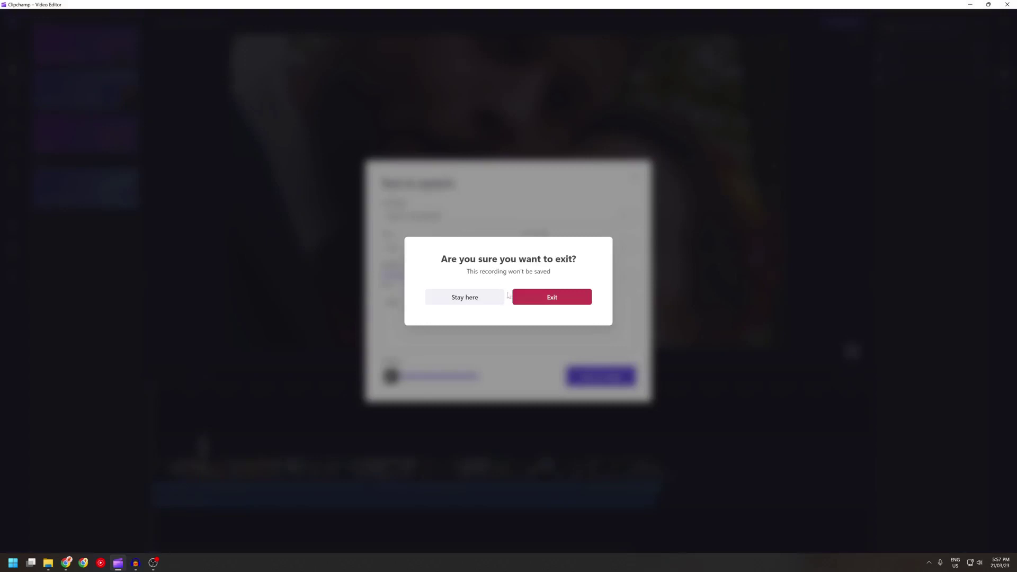
{"action": "left_click", "coordinate": [546, 297]}
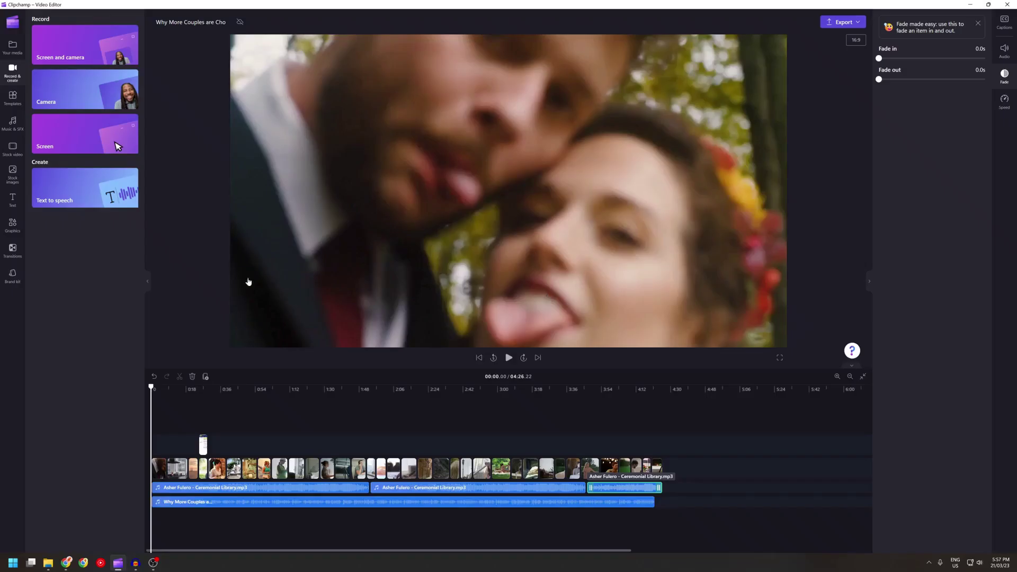
Step: Add the Plunging title template at the start of the timeline and move to a frame showing it
{"action": "left_click", "coordinate": [13, 201]}
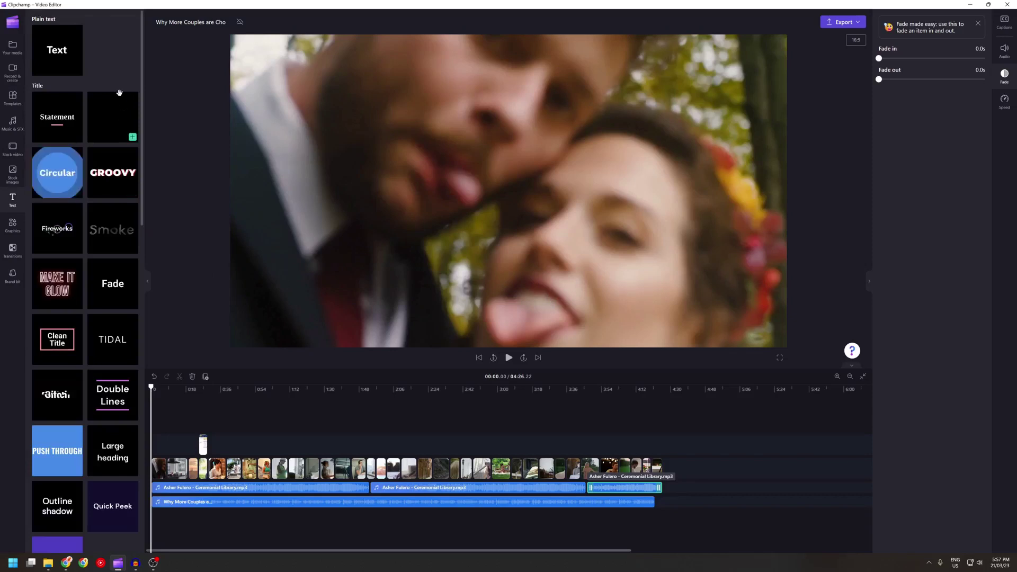
{"action": "scroll", "coordinate": [113, 197], "scroll_direction": "down", "scroll_amount": 10}
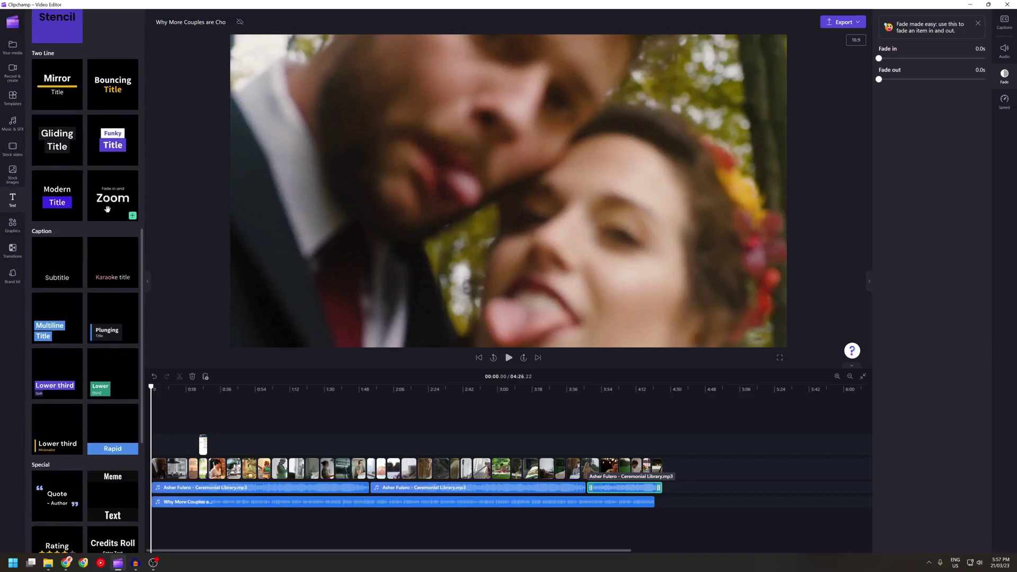
{"action": "scroll", "coordinate": [108, 210], "scroll_direction": "down", "scroll_amount": 2}
{"action": "scroll", "coordinate": [107, 209], "scroll_direction": "down", "scroll_amount": 3}
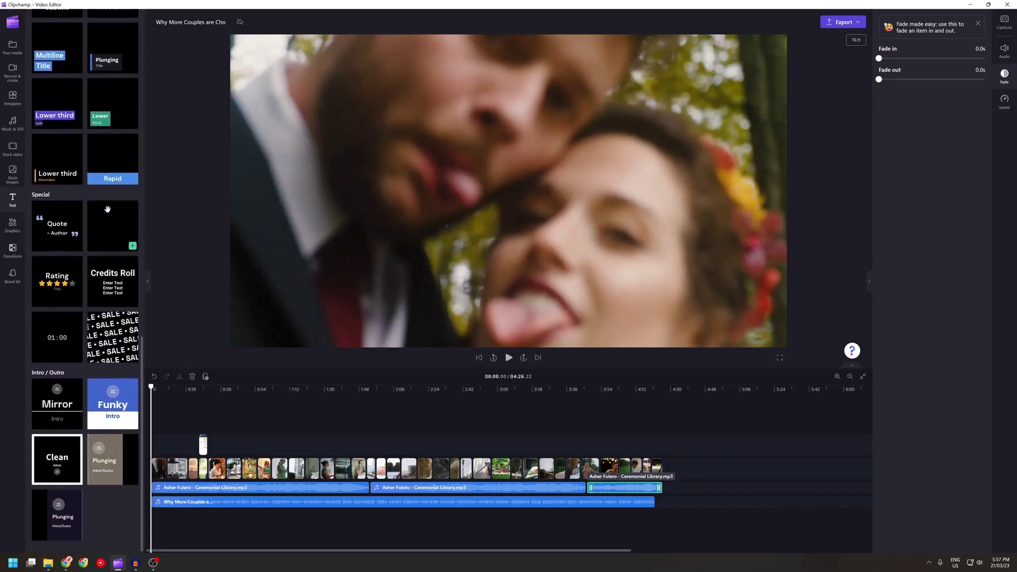
{"action": "scroll", "coordinate": [108, 209], "scroll_direction": "up", "scroll_amount": 4}
{"action": "scroll", "coordinate": [107, 209], "scroll_direction": "up", "scroll_amount": 1}
{"action": "mouse_move", "coordinate": [134, 289]}
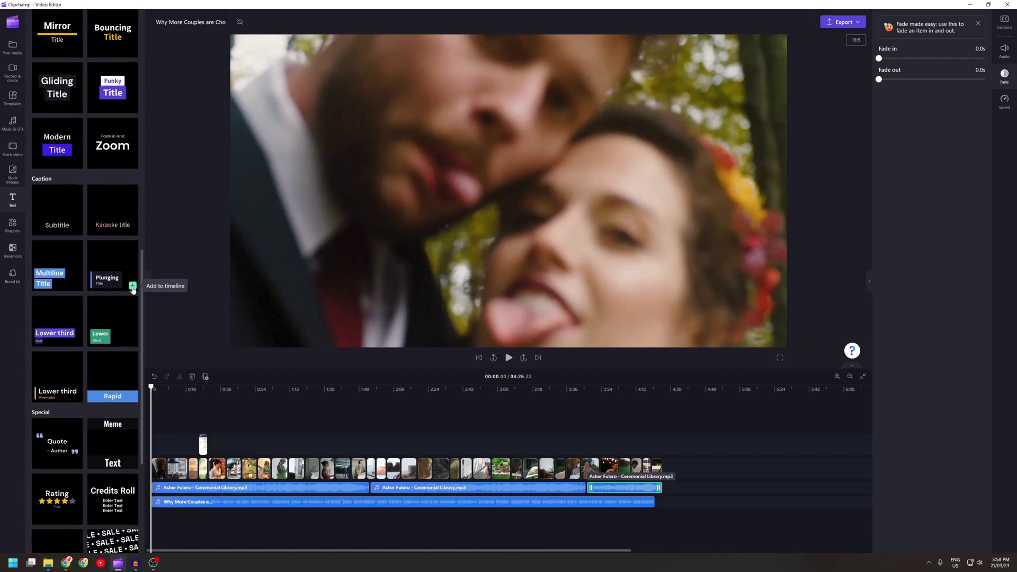
{"action": "left_click", "coordinate": [133, 286]}
{"action": "left_click", "coordinate": [157, 390]}
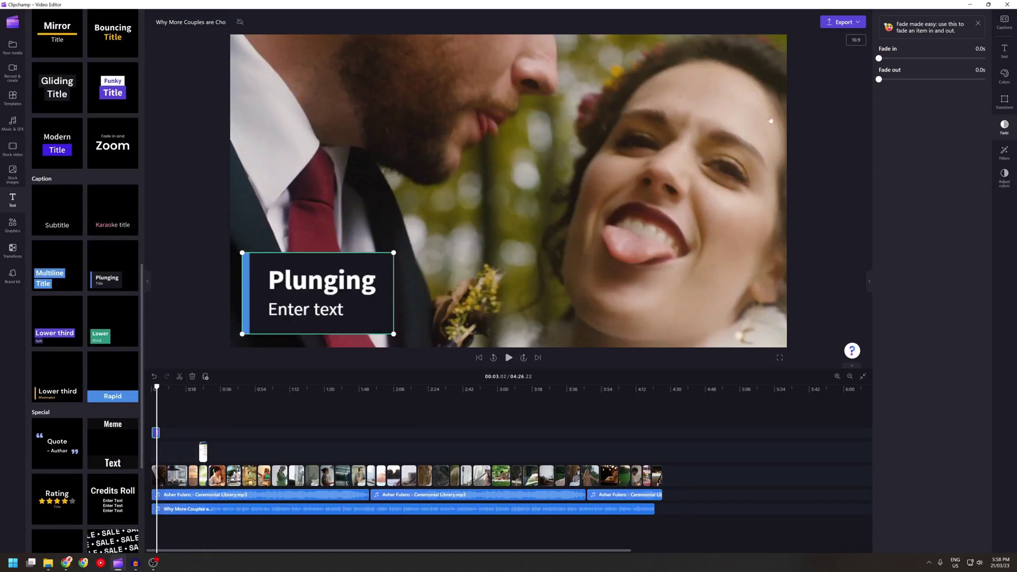
Step: Replace the placeholder text with the headline 'Why More Couples are Choosing Not to Have Children' from clipboard history
{"action": "left_click", "coordinate": [1005, 52]}
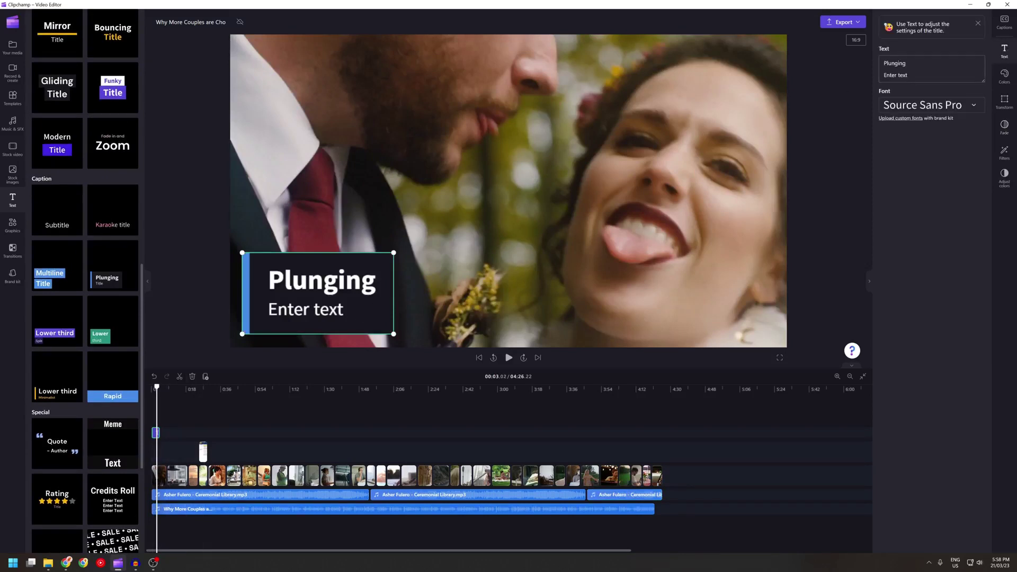
{"action": "key", "text": "ctrl+a"}
{"action": "key", "text": "BackSpace"}
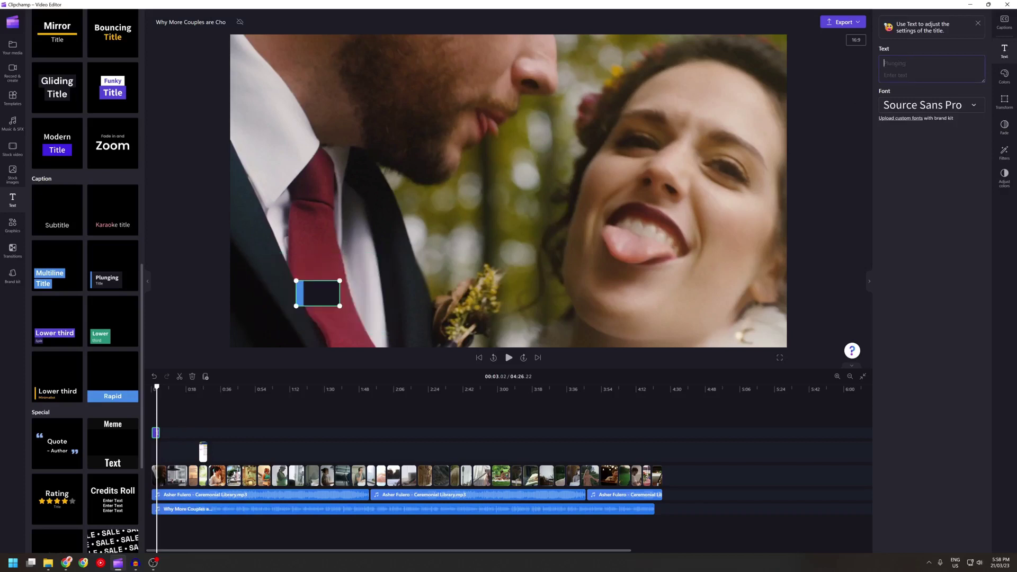
{"action": "key", "text": "super+v"}
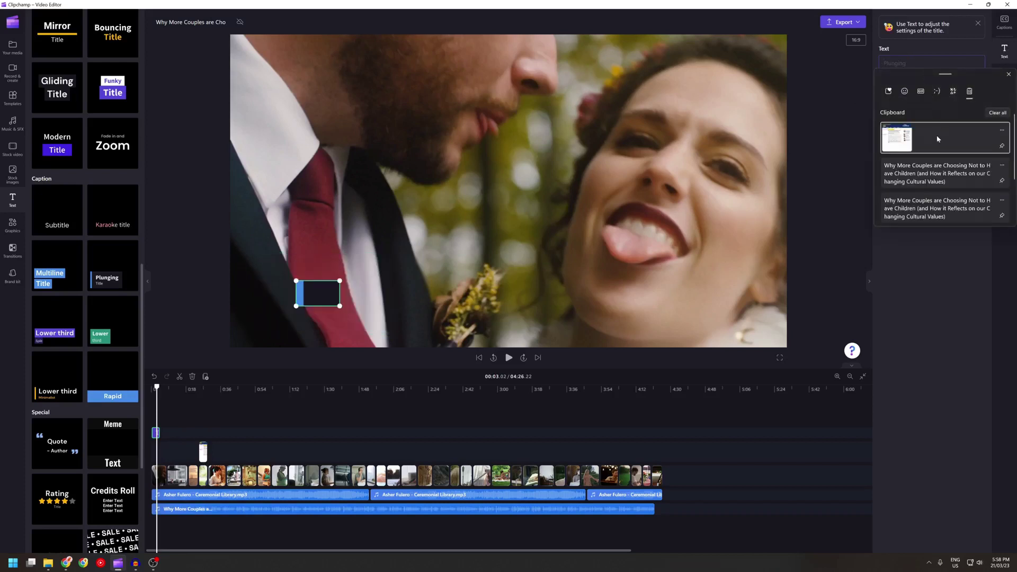
{"action": "left_click", "coordinate": [949, 210]}
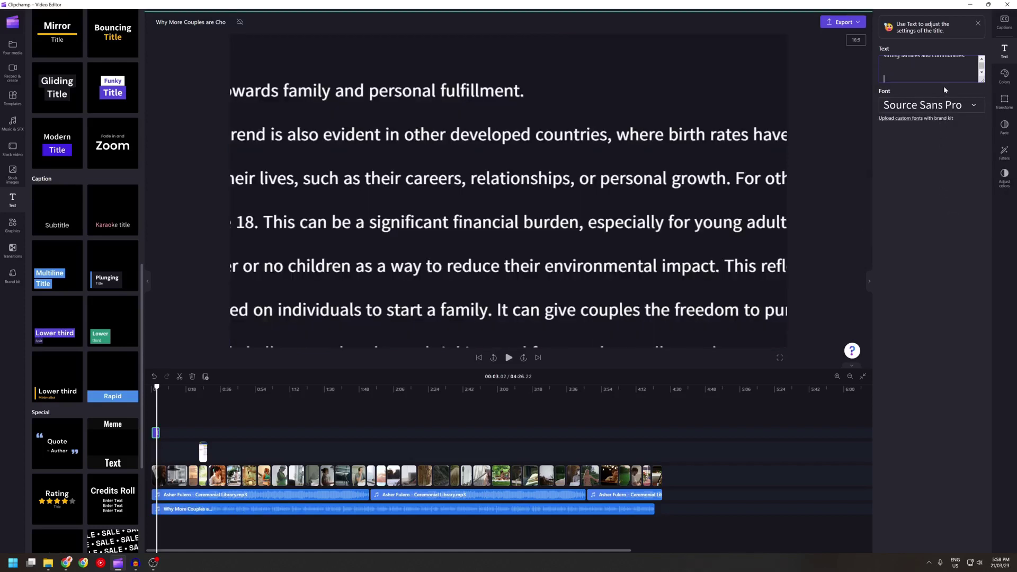
{"action": "key", "text": "ctrl+a"}
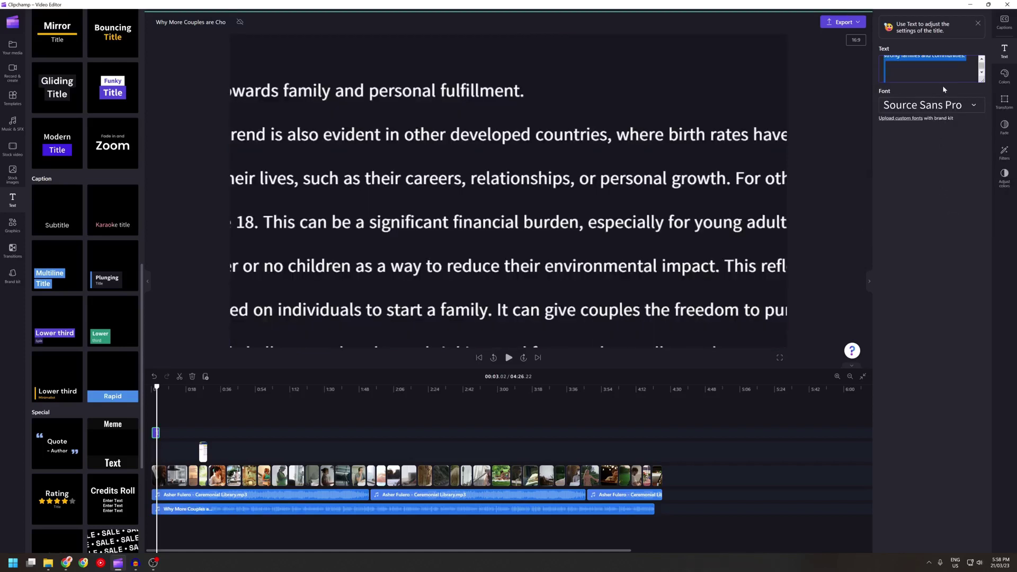
{"action": "key", "text": "BackSpace"}
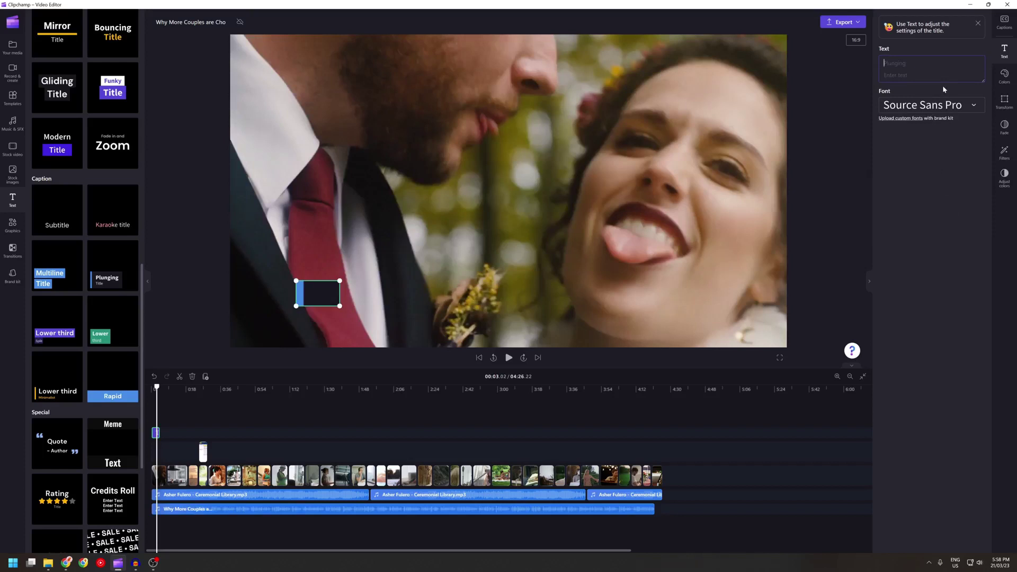
{"action": "key", "text": "super+v"}
{"action": "scroll", "coordinate": [958, 170], "scroll_direction": "down", "scroll_amount": 3}
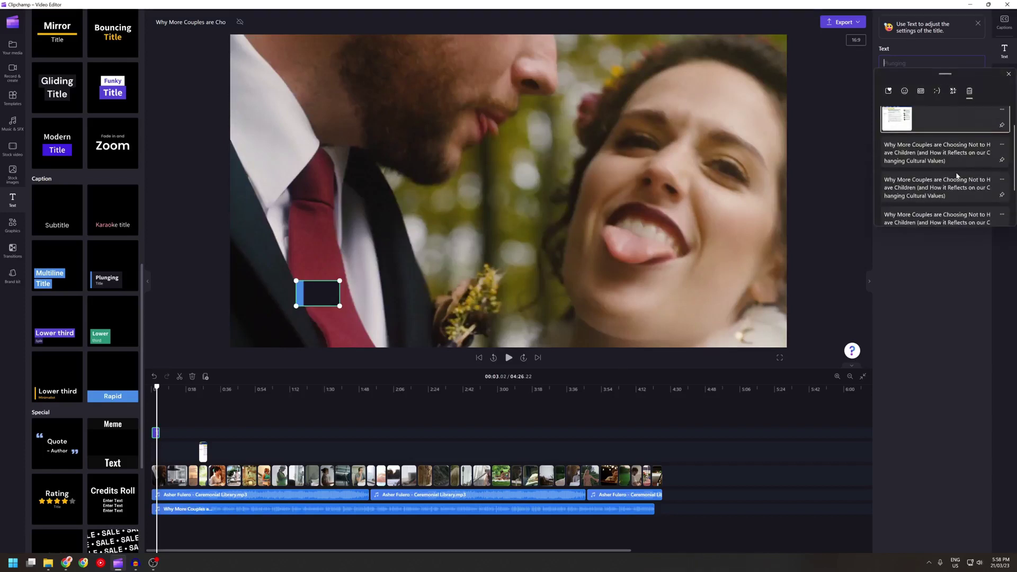
{"action": "left_click", "coordinate": [958, 170]}
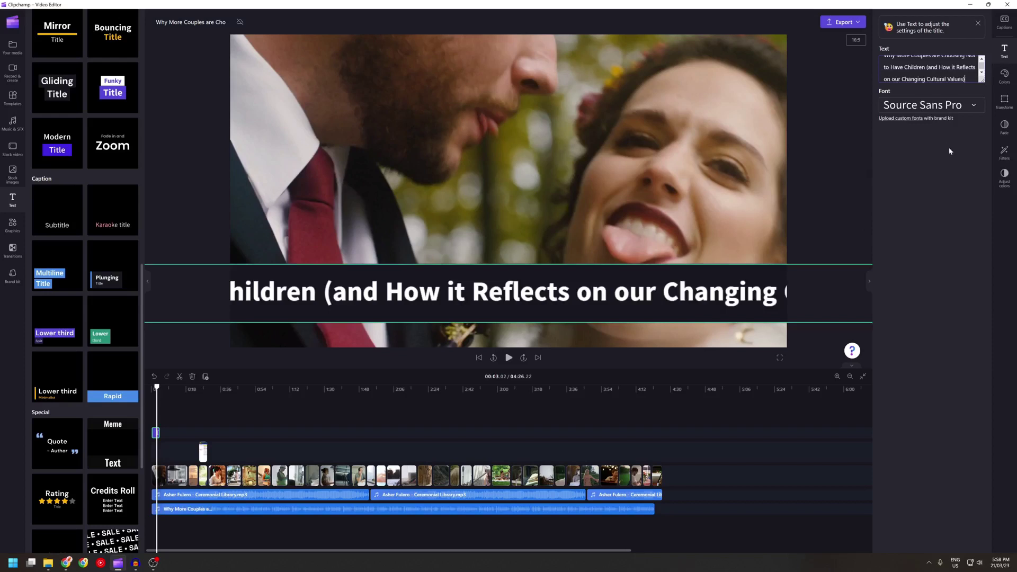
Step: Break the headline onto two lines before '(and' and place the title box along the video's bottom
{"action": "left_click", "coordinate": [489, 287]}
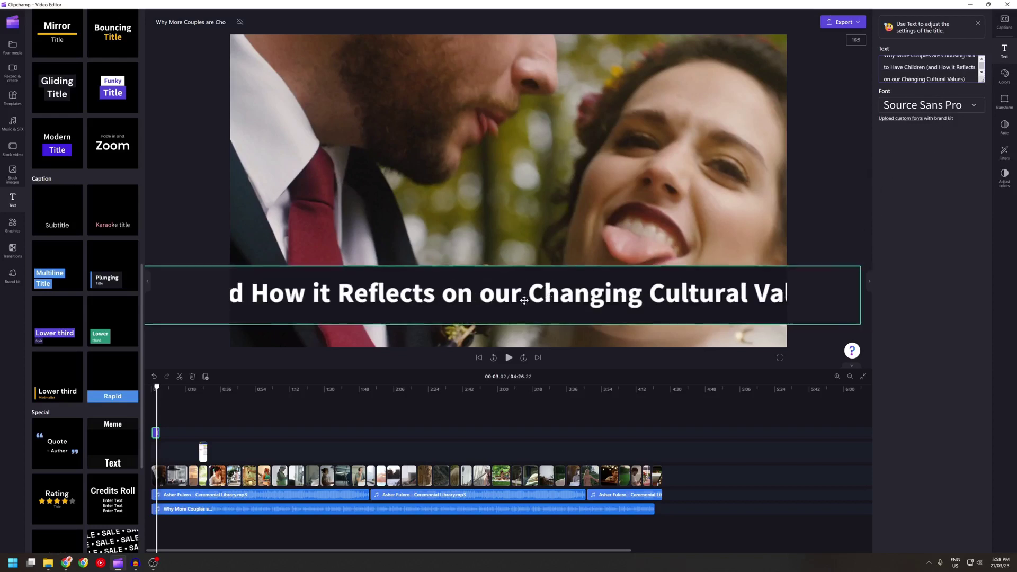
{"action": "left_click_drag", "start_coordinate": [797, 270], "coordinate": [431, 302]}
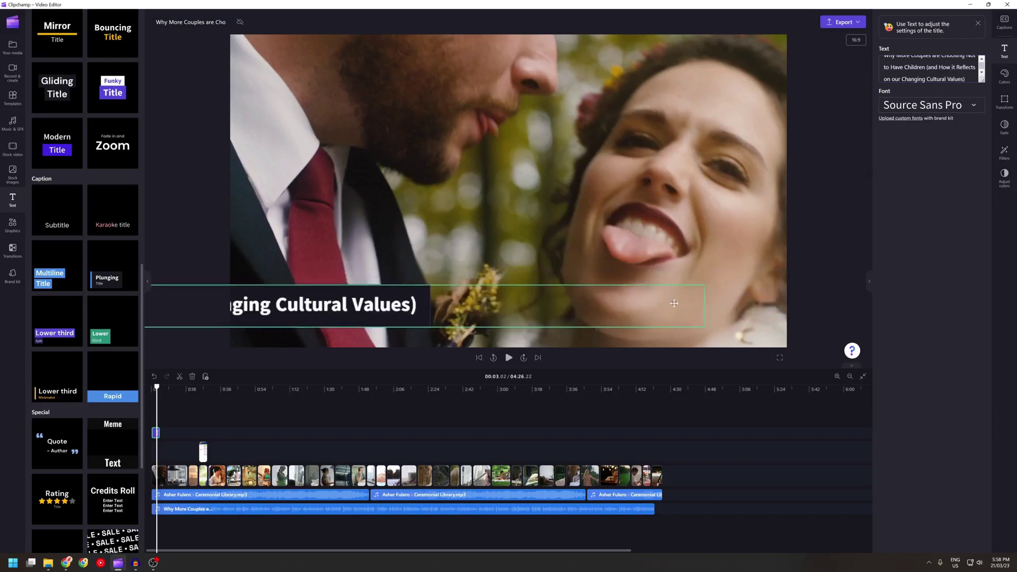
{"action": "left_click_drag", "start_coordinate": [674, 303], "coordinate": [744, 302]}
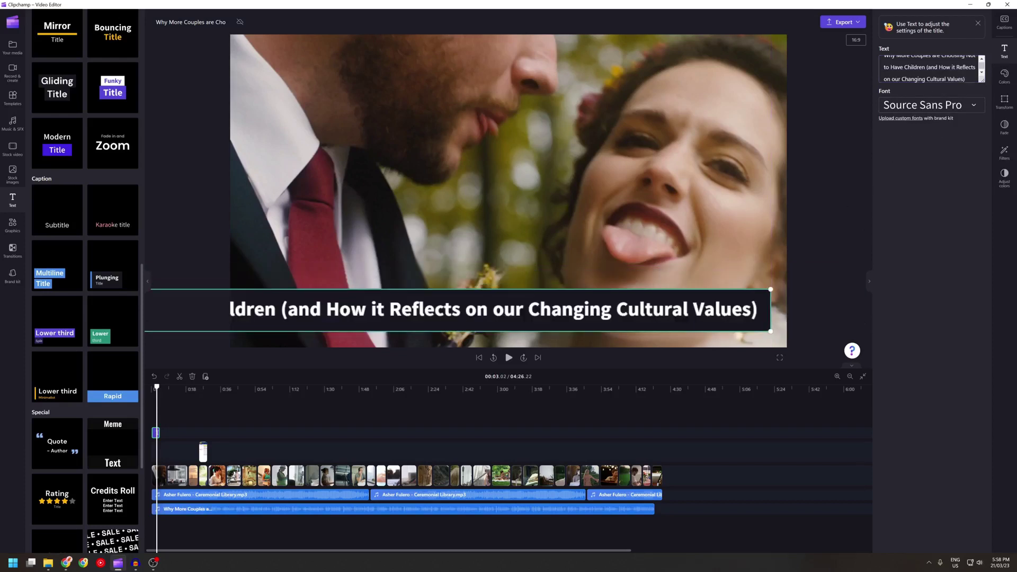
{"action": "scroll", "coordinate": [930, 68], "scroll_direction": "up", "scroll_amount": 1}
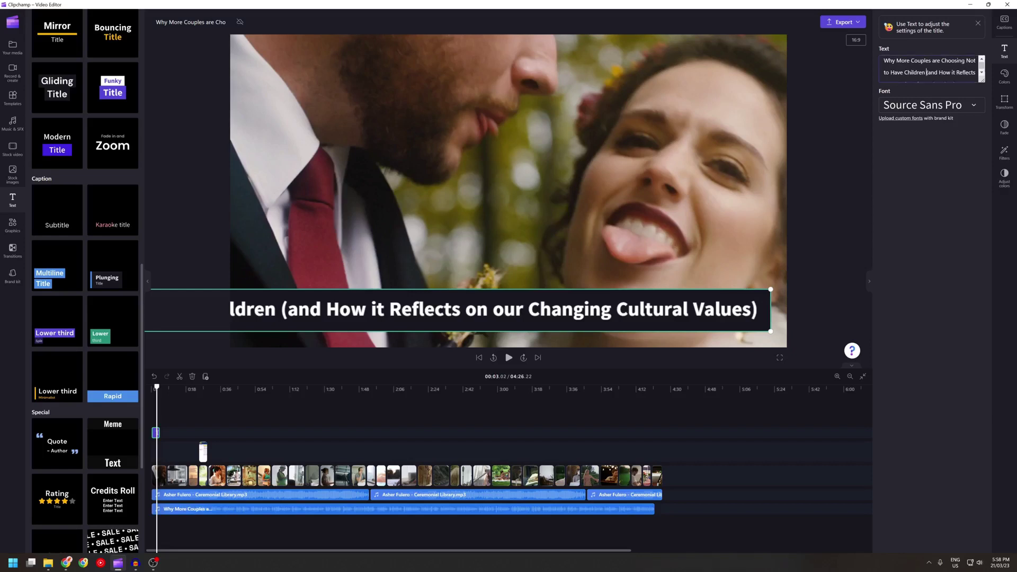
{"action": "key", "text": "Return"}
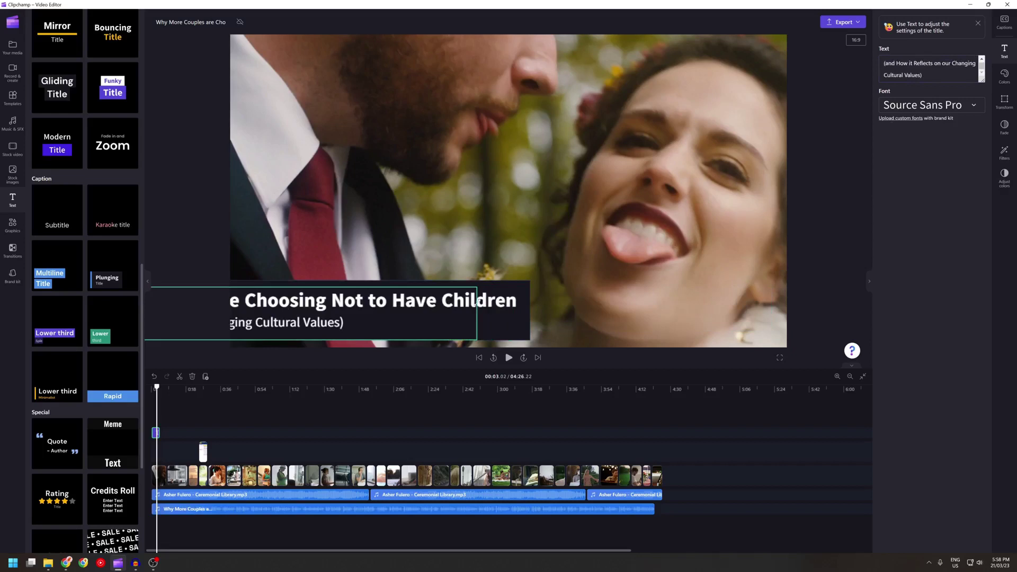
{"action": "left_click_drag", "start_coordinate": [482, 309], "coordinate": [638, 319]}
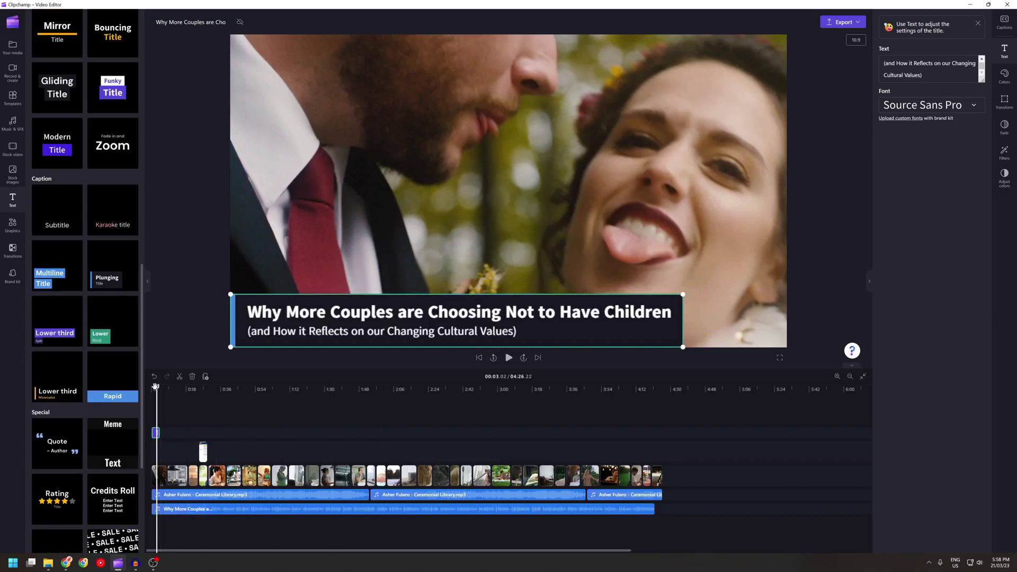
{"action": "left_click_drag", "start_coordinate": [157, 387], "coordinate": [151, 387]}
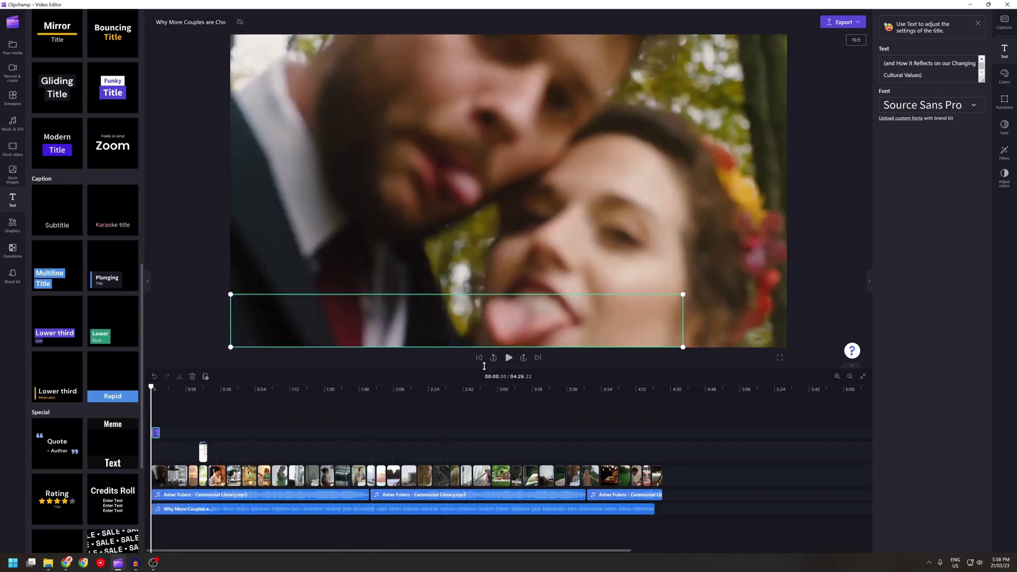
Step: Play the opening to about 0:06, then extend the title clip's right edge slightly
{"action": "left_click", "coordinate": [509, 358]}
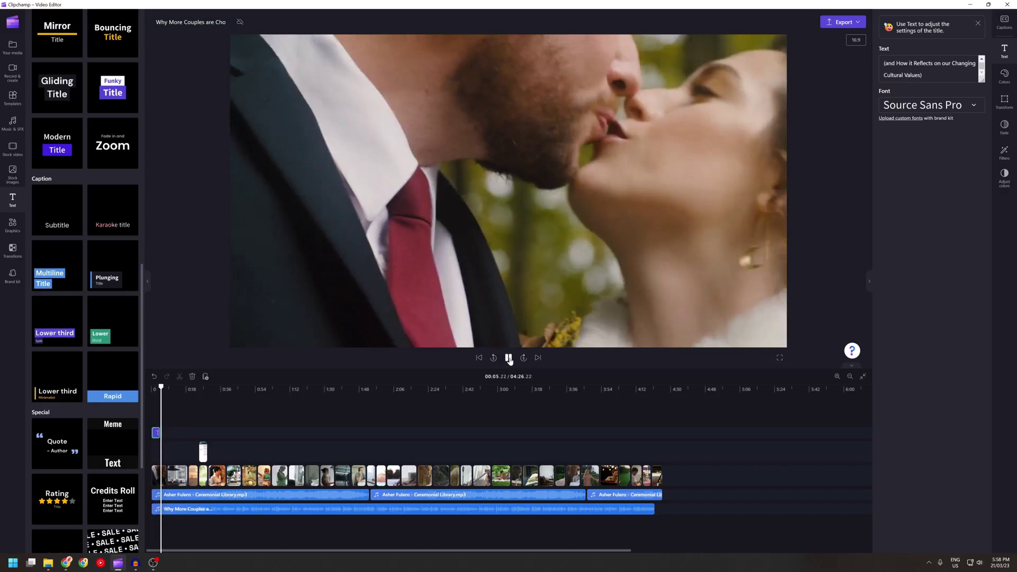
{"action": "left_click", "coordinate": [509, 359]}
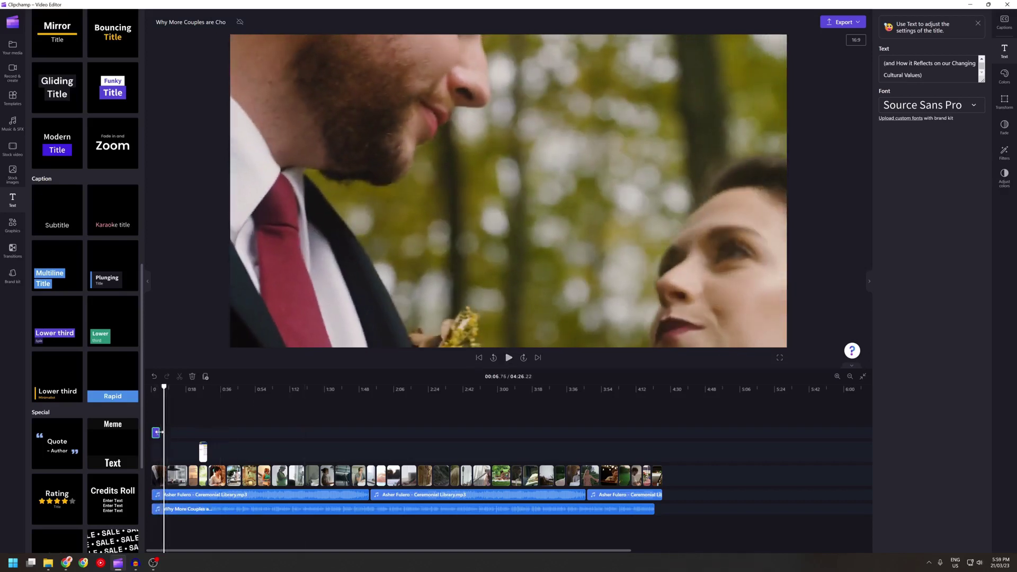
{"action": "left_click_drag", "start_coordinate": [158, 432], "coordinate": [162, 433]}
Step: Open Graphics > Transitions and browse effects such as Cross fade, Digital glitch and Zoom in
{"action": "mouse_move", "coordinate": [51, 260]}
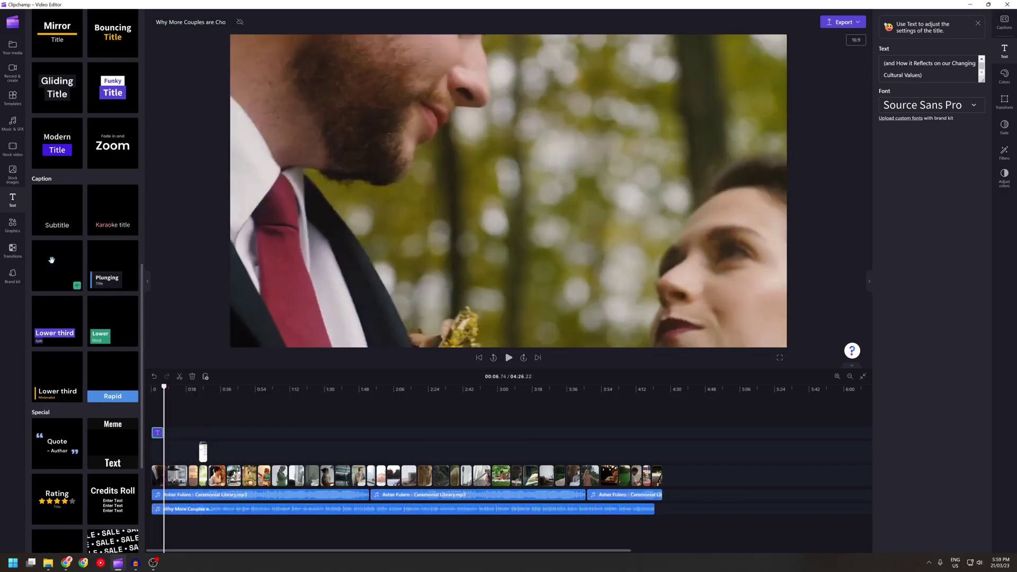
{"action": "left_click", "coordinate": [12, 227]}
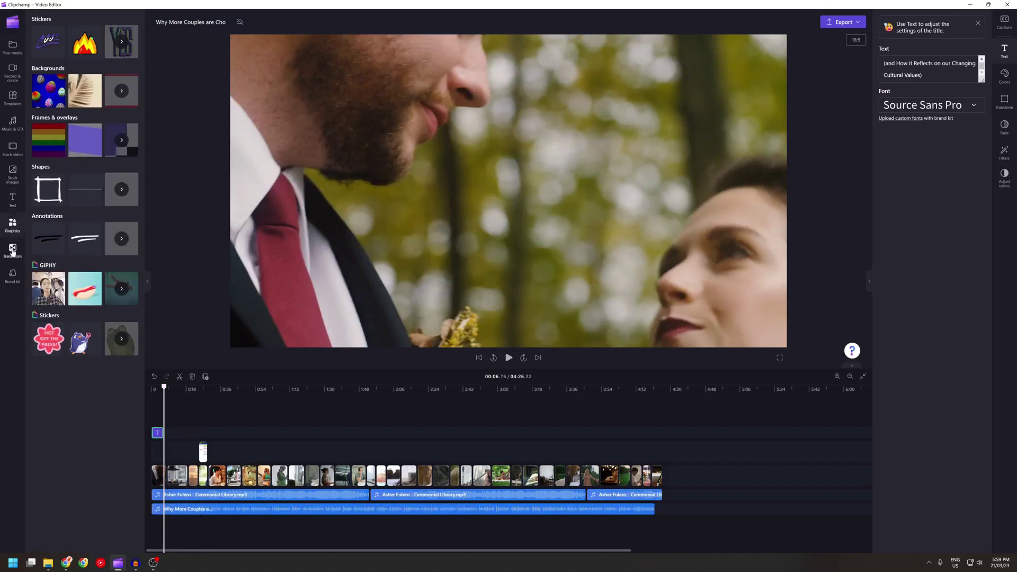
{"action": "left_click", "coordinate": [13, 250]}
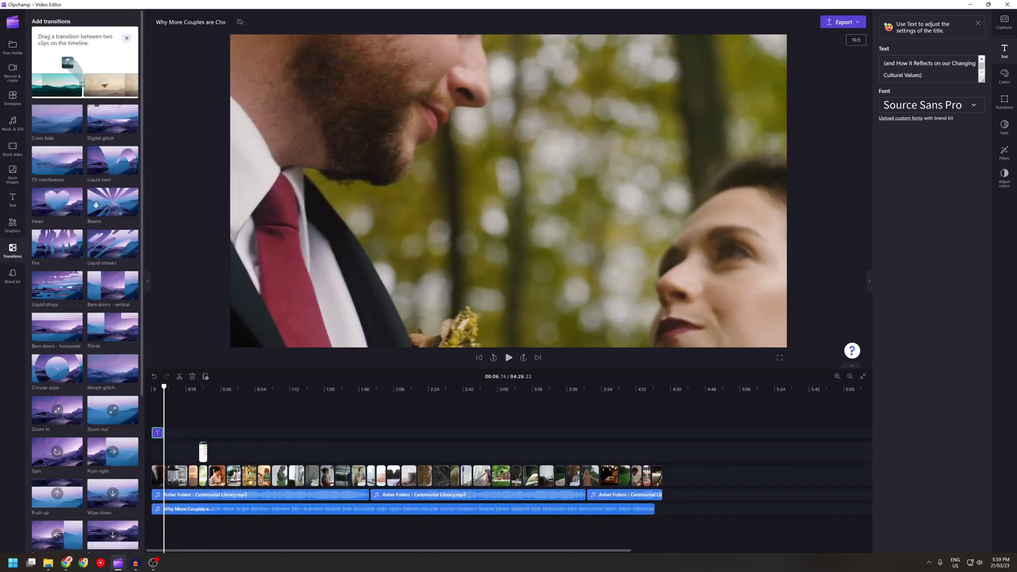
{"action": "scroll", "coordinate": [106, 212], "scroll_direction": "down", "scroll_amount": 4}
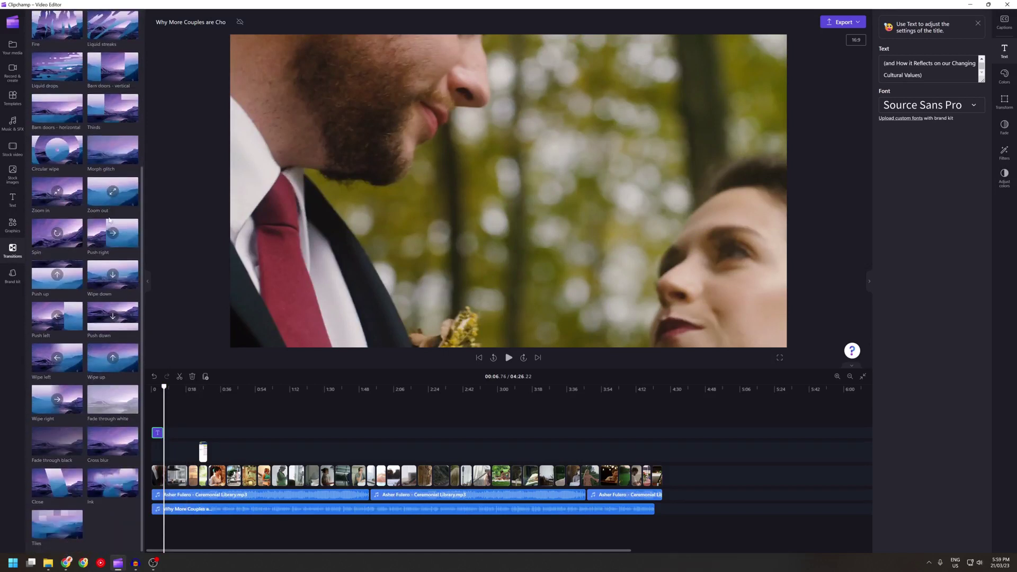
{"action": "scroll", "coordinate": [109, 220], "scroll_direction": "up", "scroll_amount": 4}
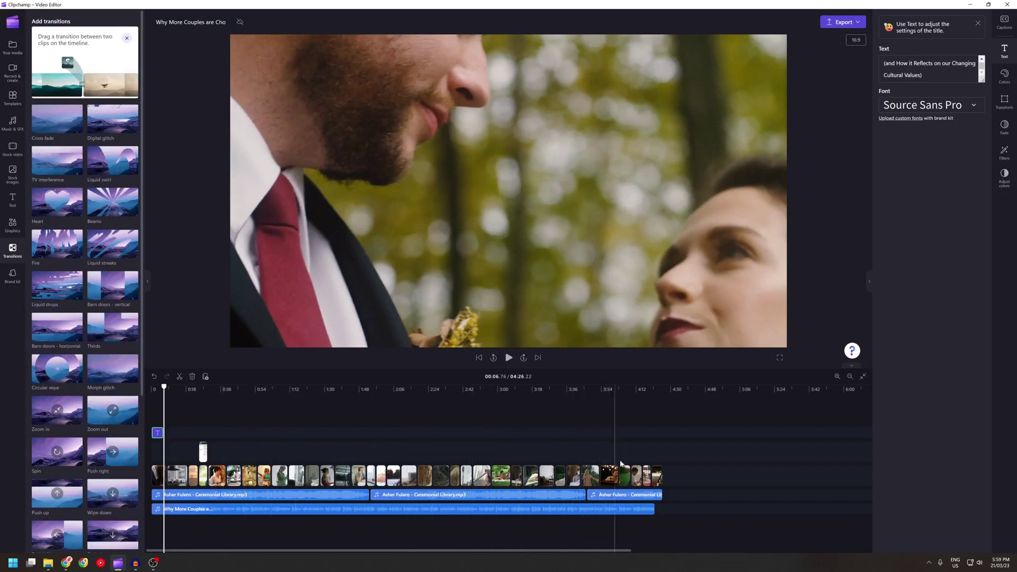
Step: Shift the last clip left to close the gap, try exporting, and go back to fix the flagged gap
{"action": "left_click", "coordinate": [657, 479]}
{"action": "left_click_drag", "start_coordinate": [657, 479], "coordinate": [661, 476]}
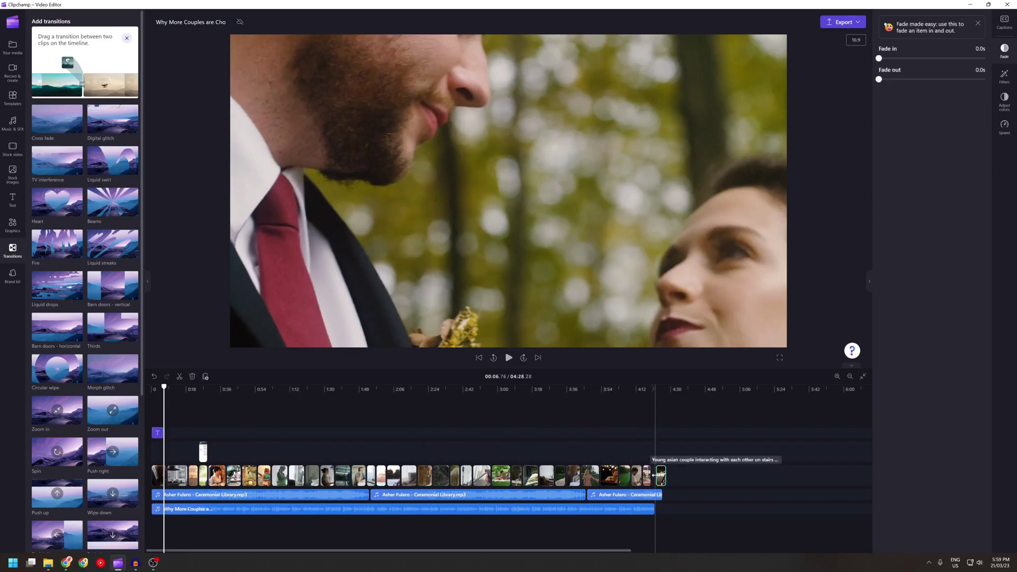
{"action": "left_click", "coordinate": [653, 389]}
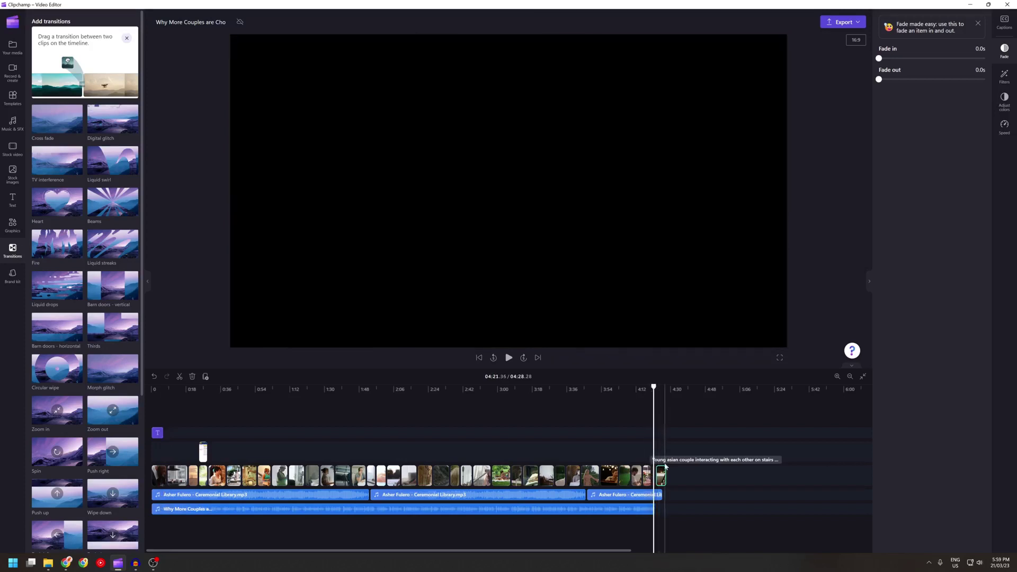
{"action": "left_click_drag", "start_coordinate": [661, 477], "coordinate": [659, 477]}
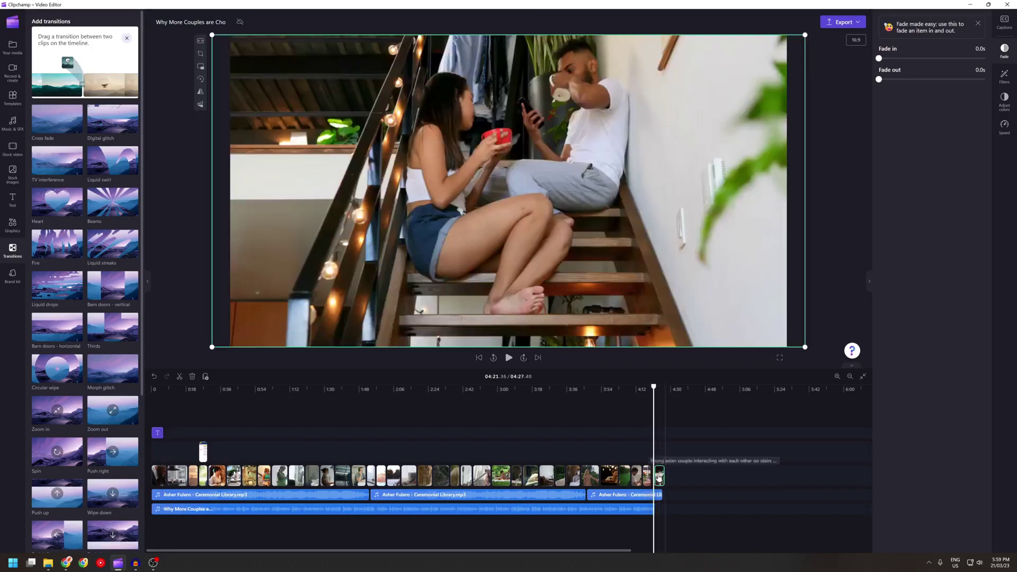
{"action": "left_click", "coordinate": [857, 25]}
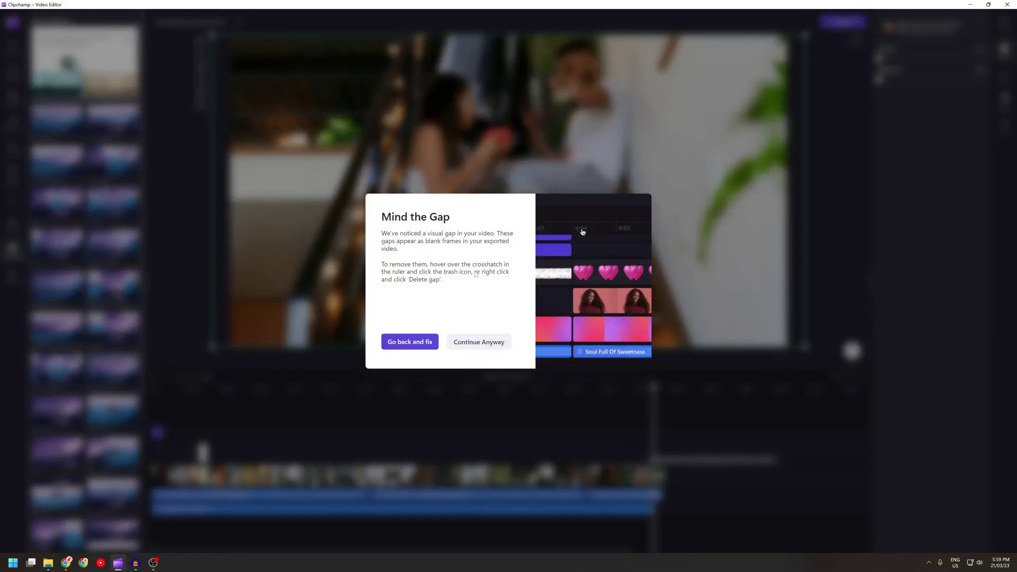
{"action": "left_click", "coordinate": [421, 344]}
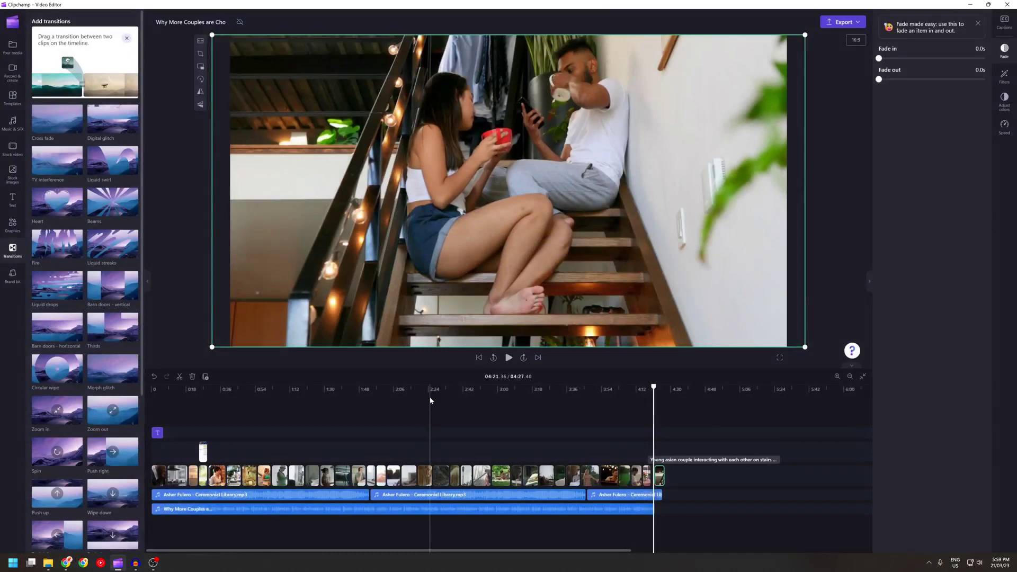
Step: Drag Cross fade toward the clips near 02:30, then trim the last clip so the video runs 04:26.22
{"action": "left_click_drag", "start_coordinate": [411, 395], "coordinate": [428, 393]}
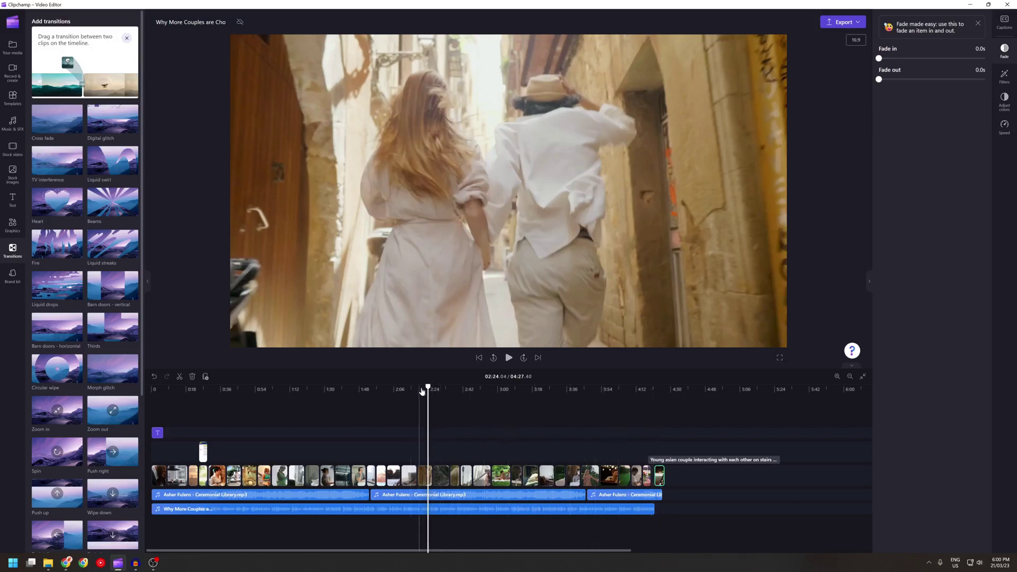
{"action": "left_click", "coordinate": [439, 391]}
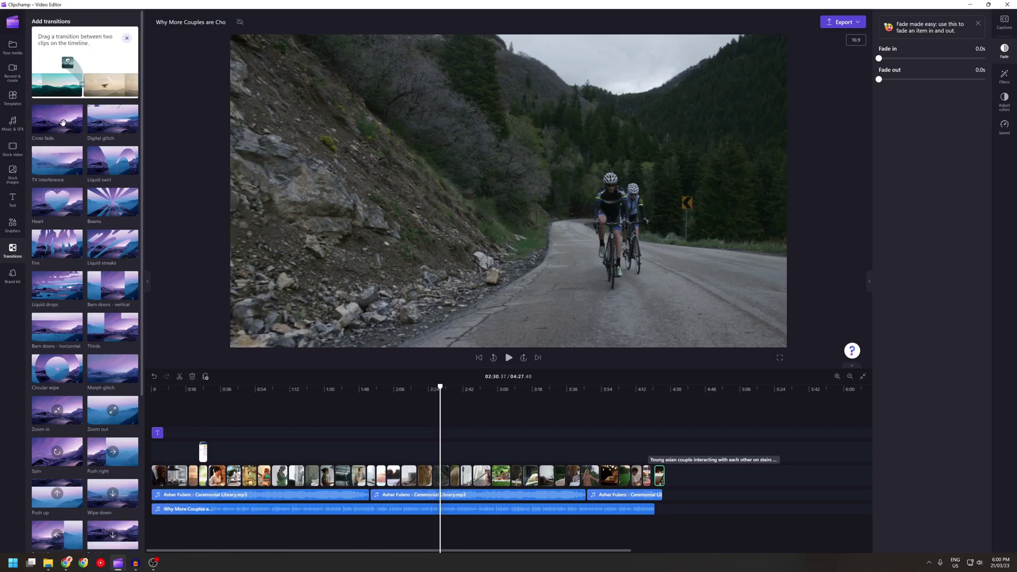
{"action": "left_click_drag", "start_coordinate": [63, 123], "coordinate": [81, 149]}
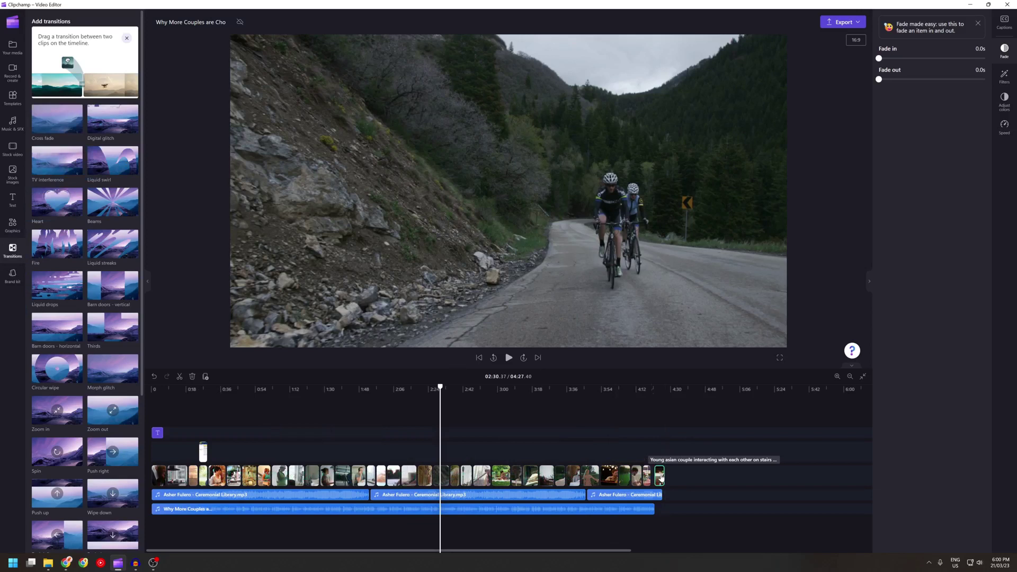
{"action": "left_click_drag", "start_coordinate": [660, 478], "coordinate": [659, 480]}
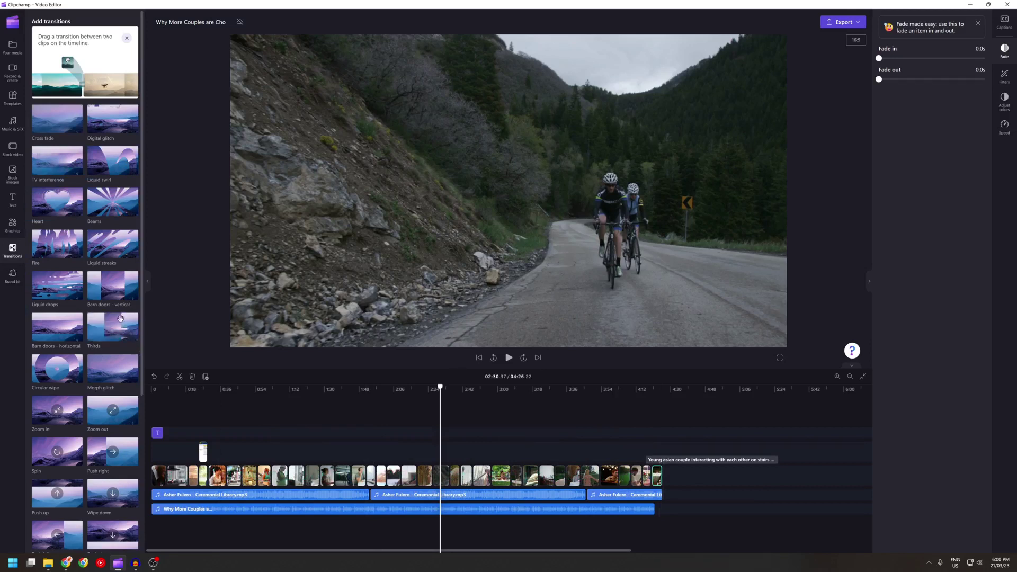
Step: Open the Music & SFX library, browse its categories, and filter to sound effects only
{"action": "left_click", "coordinate": [14, 128]}
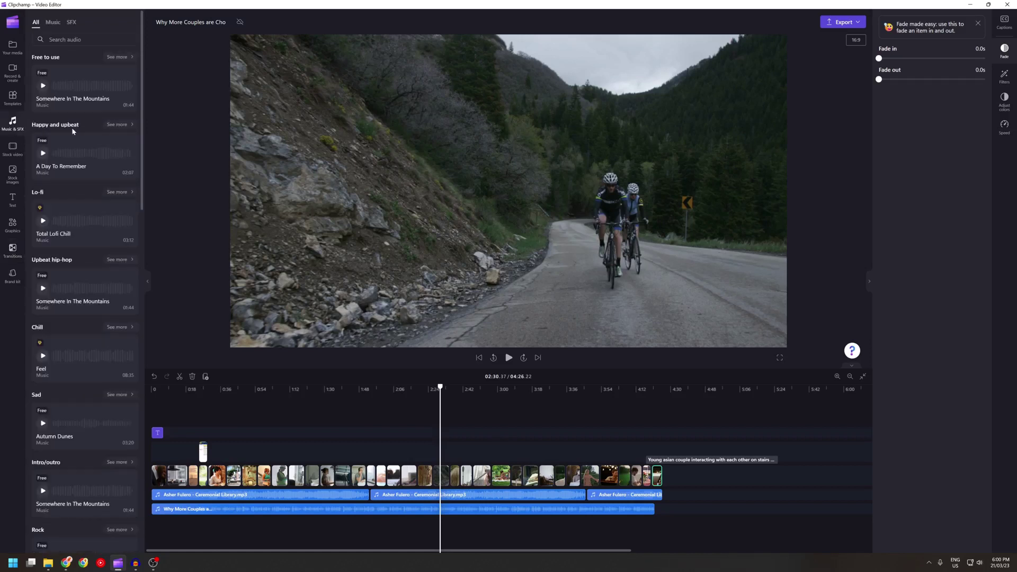
{"action": "mouse_move", "coordinate": [77, 105]}
{"action": "scroll", "coordinate": [84, 127], "scroll_direction": "down", "scroll_amount": 6}
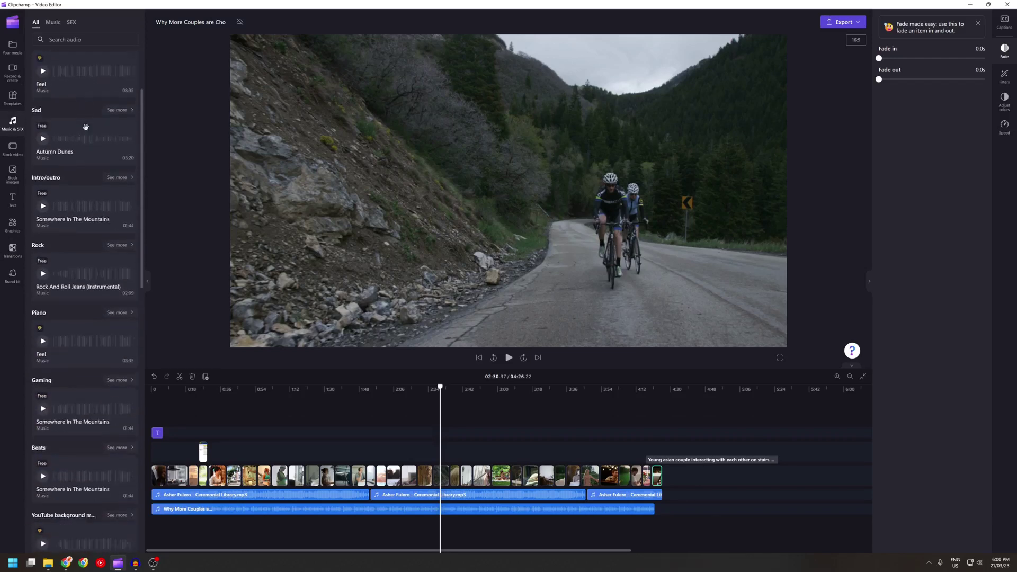
{"action": "scroll", "coordinate": [88, 134], "scroll_direction": "up", "scroll_amount": 6}
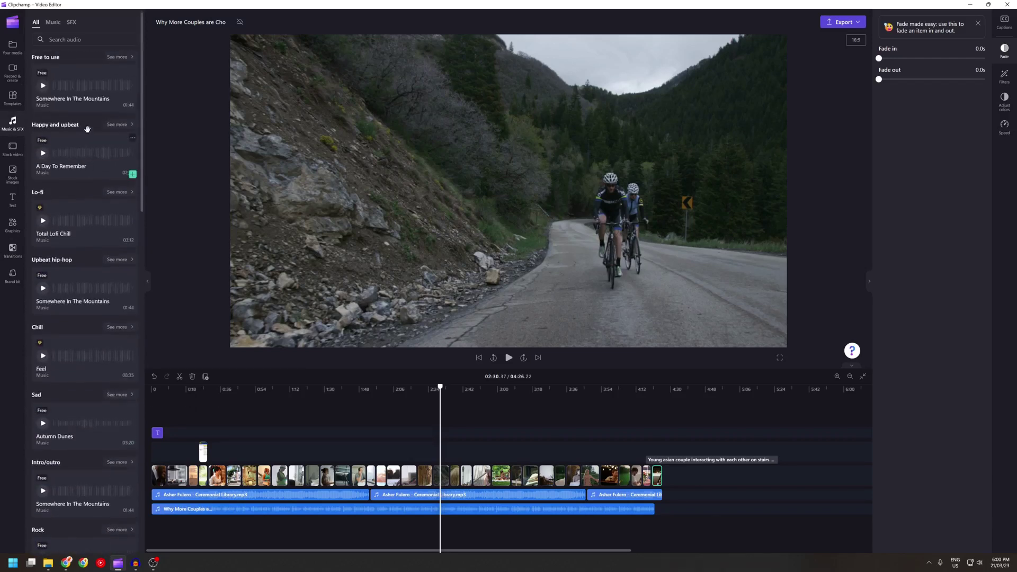
{"action": "left_click", "coordinate": [71, 23]}
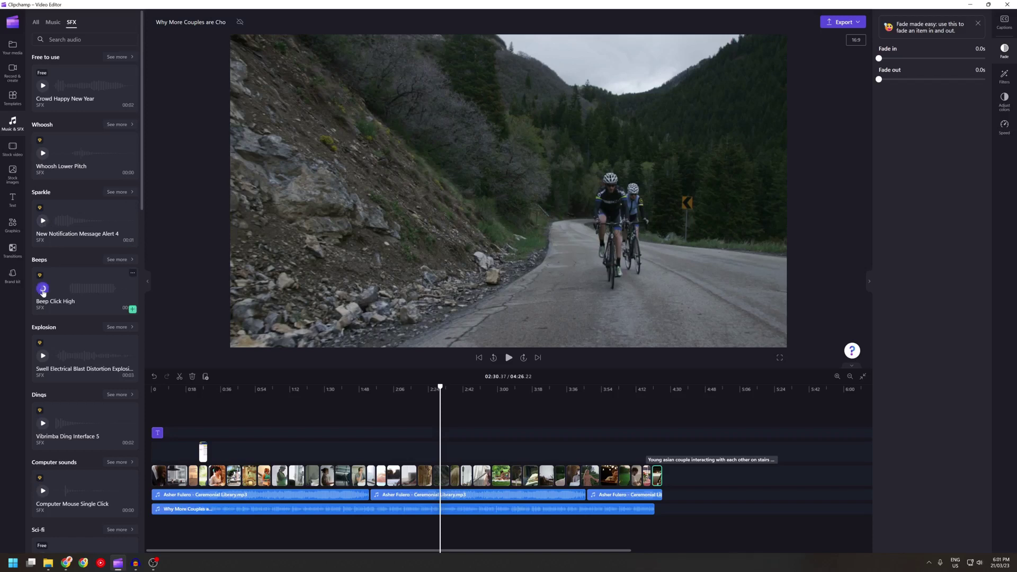
{"action": "scroll", "coordinate": [45, 297], "scroll_direction": "down", "scroll_amount": 4}
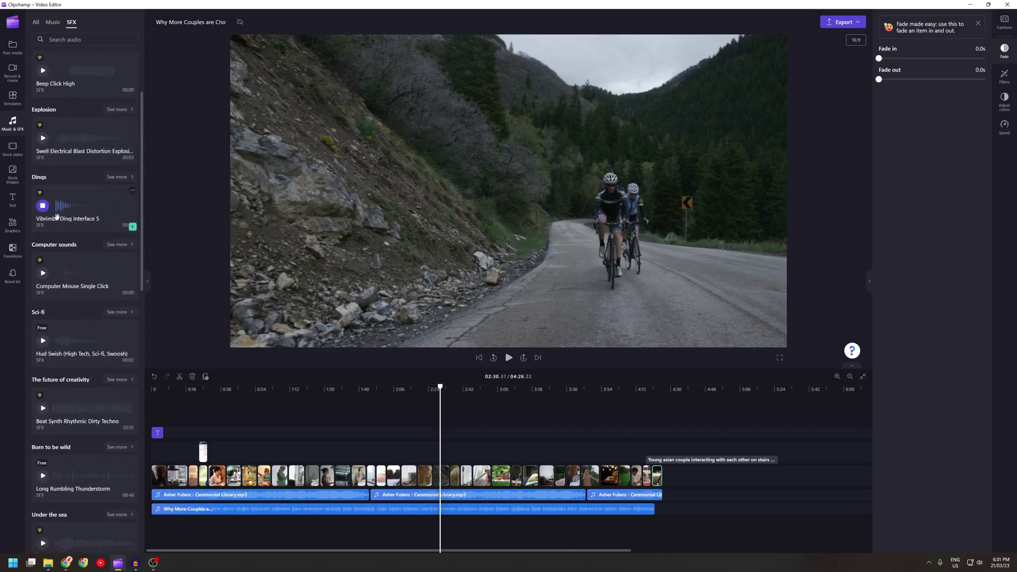
Step: Search the stock images for 'story' and scroll through the matching results
{"action": "left_click", "coordinate": [13, 173]}
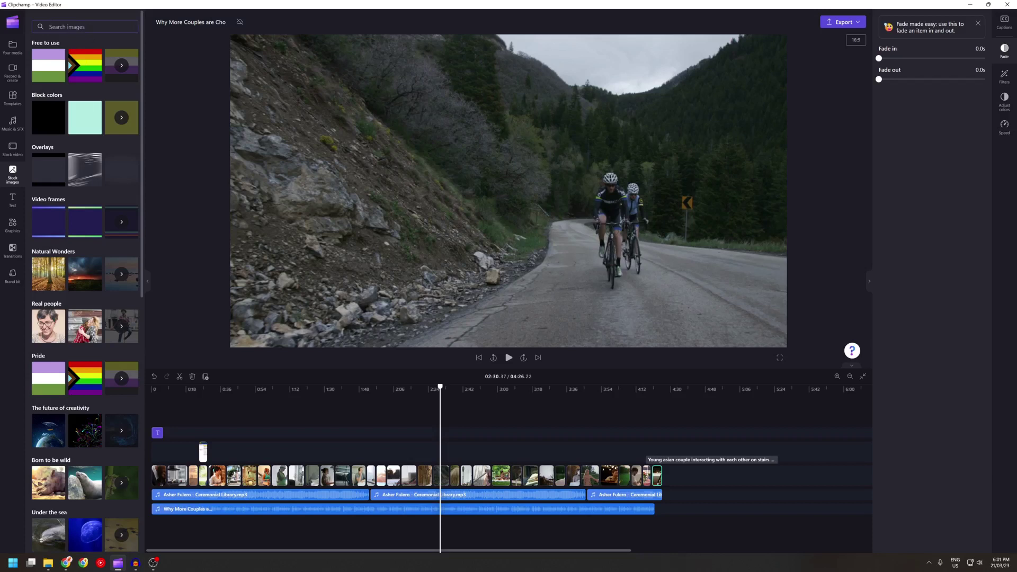
{"action": "type", "text": "stro"}
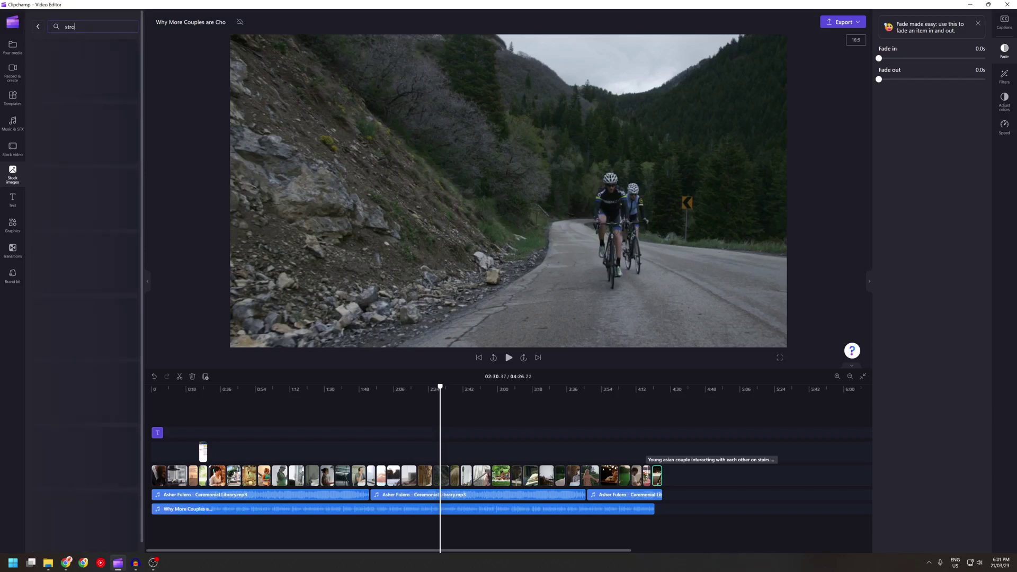
{"action": "key", "text": "BackSpace"}
{"action": "key", "text": "BackSpace"}
{"action": "type", "text": "o"}
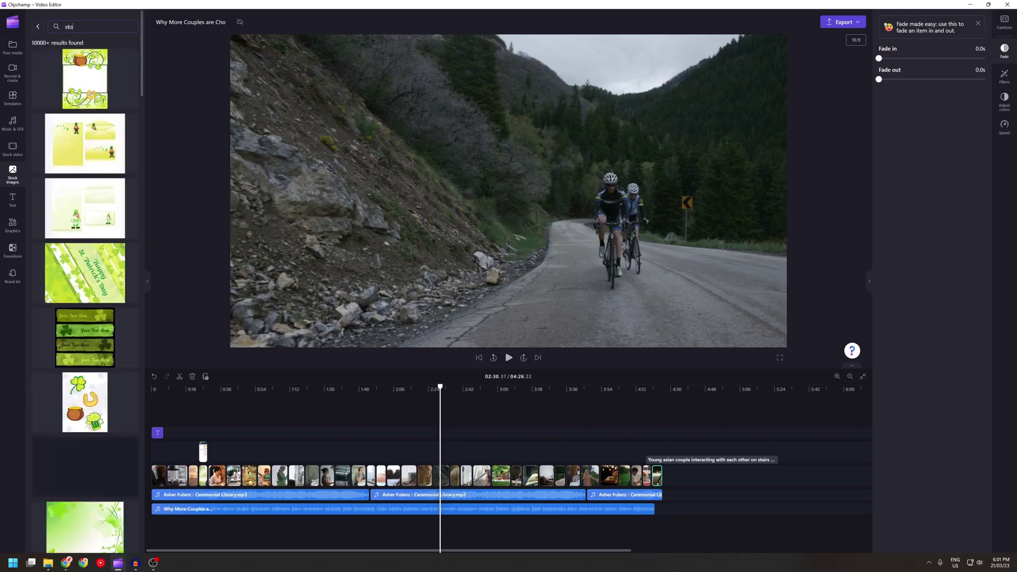
{"action": "type", "text": "ry"}
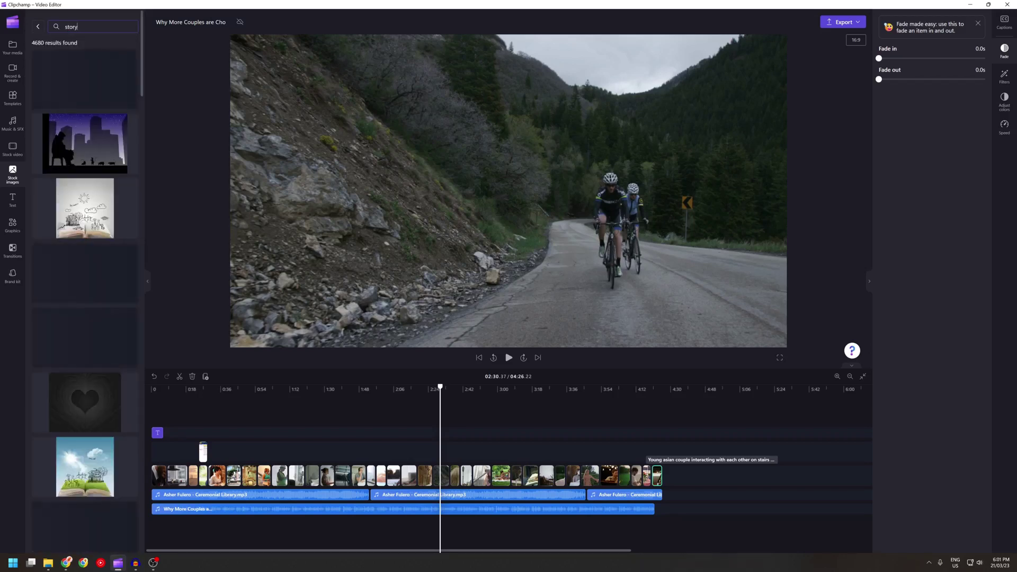
{"action": "scroll", "coordinate": [96, 132], "scroll_direction": "down", "scroll_amount": 5}
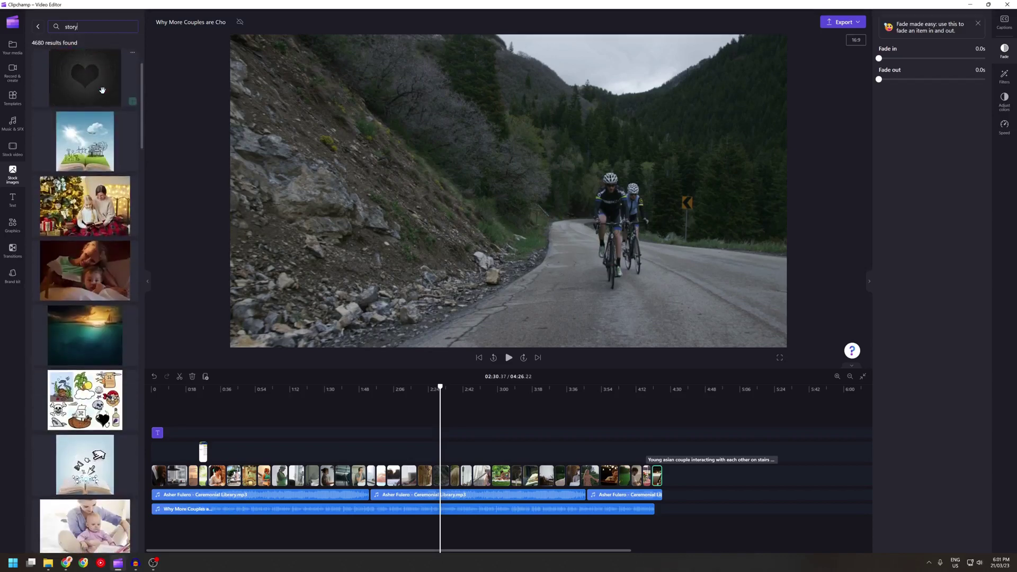
{"action": "scroll", "coordinate": [99, 147], "scroll_direction": "down", "scroll_amount": 4}
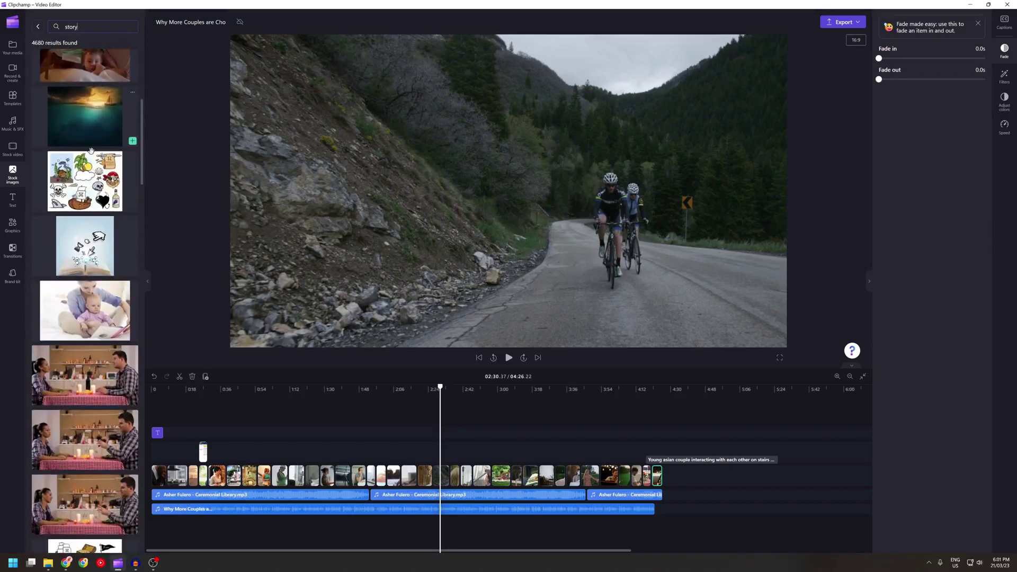
{"action": "scroll", "coordinate": [91, 151], "scroll_direction": "down", "scroll_amount": 4}
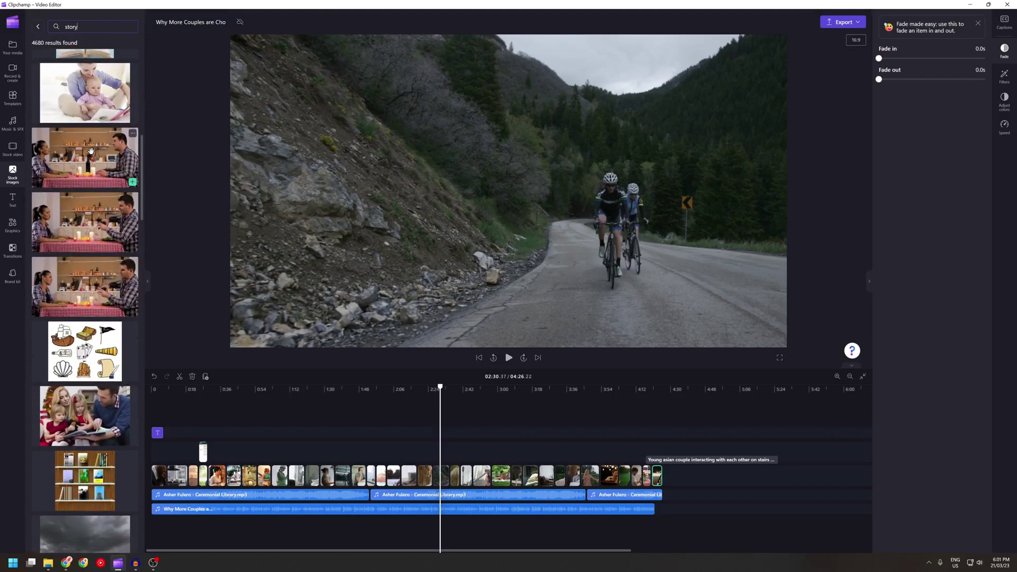
{"action": "scroll", "coordinate": [89, 148], "scroll_direction": "up", "scroll_amount": 8}
{"action": "scroll", "coordinate": [89, 148], "scroll_direction": "up", "scroll_amount": 5}
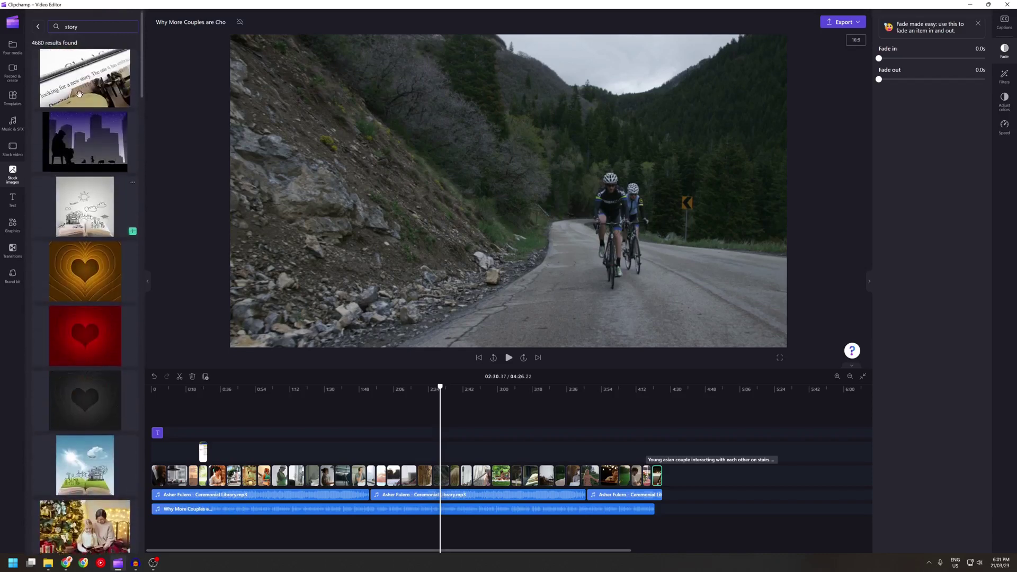
Step: Scroll through the Templates categories, then switch back to the project's media library
{"action": "left_click", "coordinate": [15, 103]}
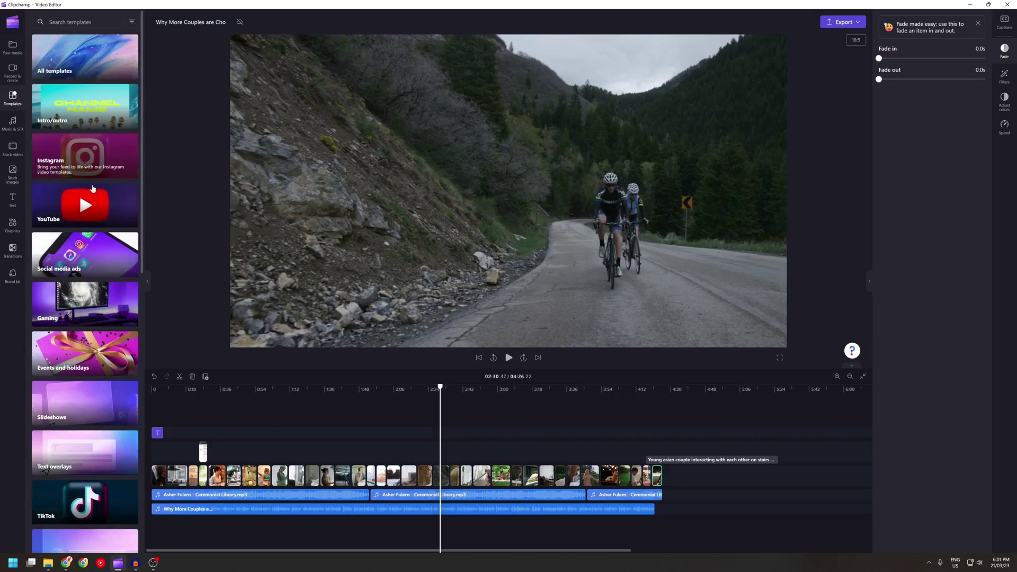
{"action": "scroll", "coordinate": [106, 189], "scroll_direction": "down", "scroll_amount": 4}
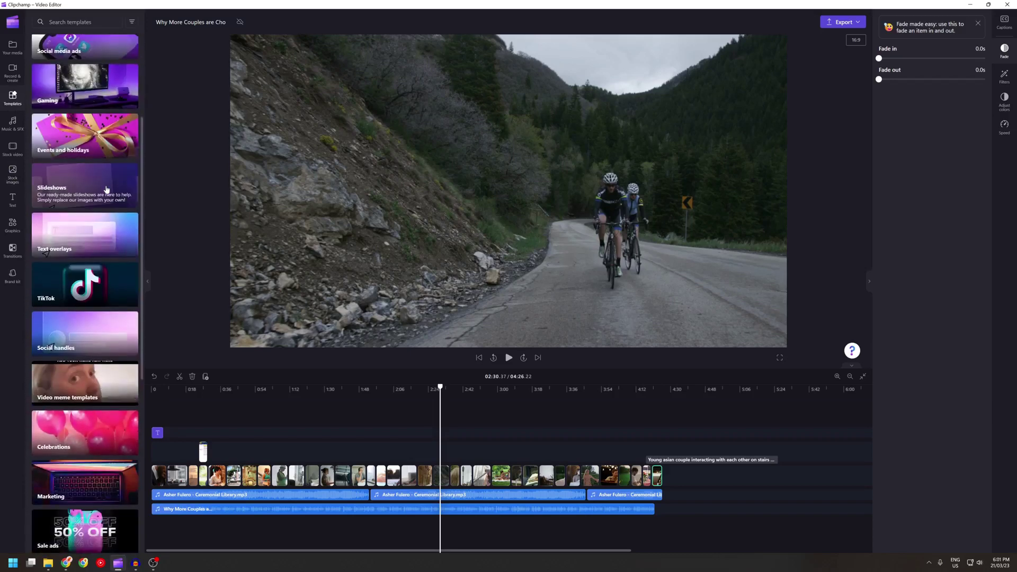
{"action": "scroll", "coordinate": [107, 191], "scroll_direction": "up", "scroll_amount": 4}
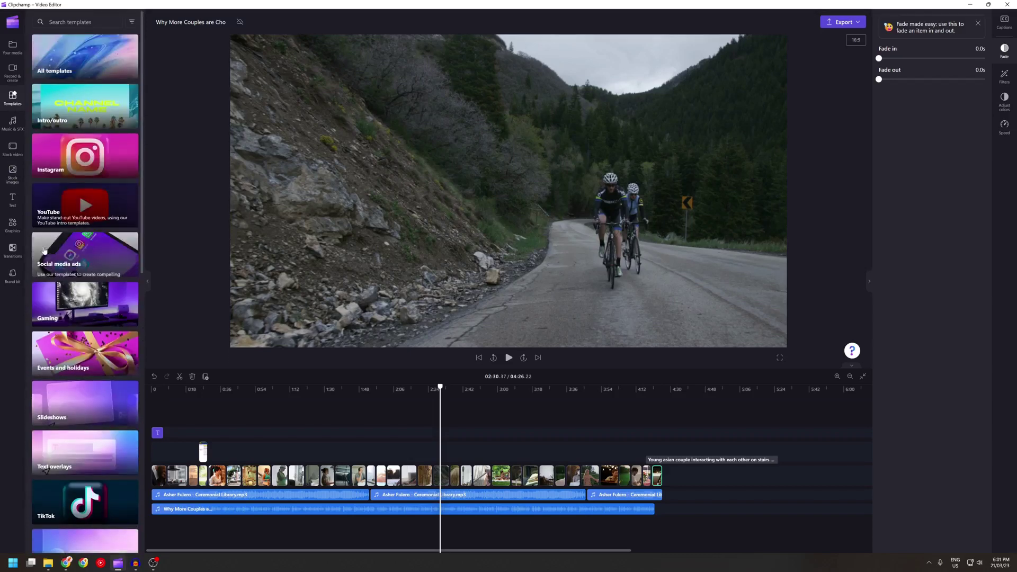
{"action": "left_click", "coordinate": [13, 276]}
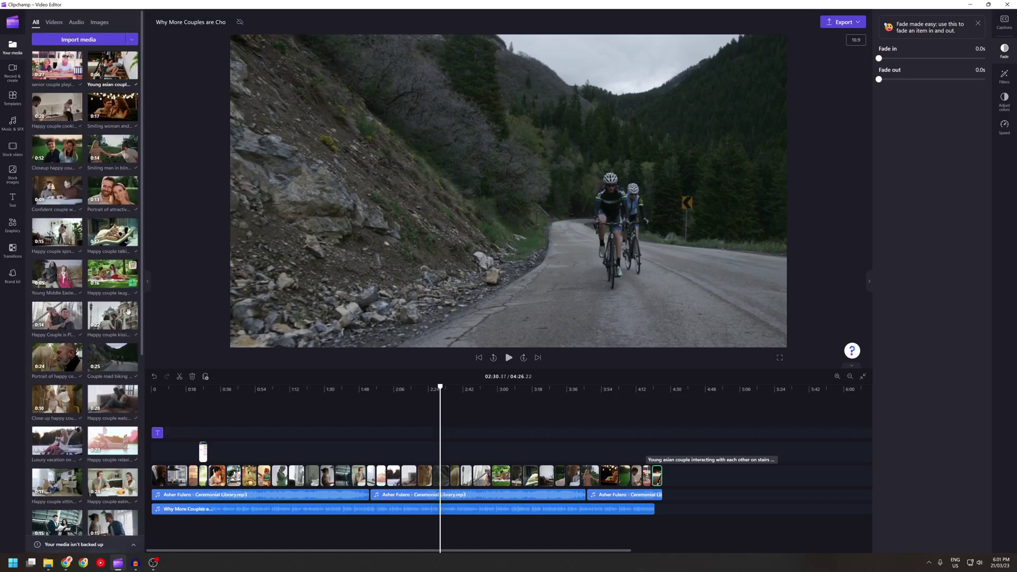
Step: Review the timeline around 0:55, then export the wedding video at 1080p
{"action": "left_click_drag", "start_coordinate": [165, 396], "coordinate": [150, 392]}
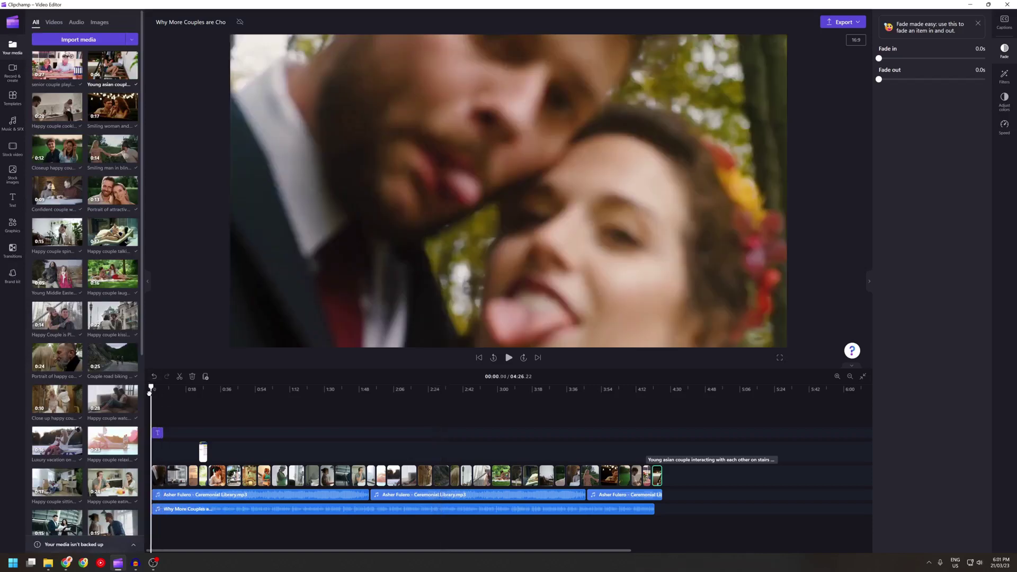
{"action": "left_click", "coordinate": [257, 389]}
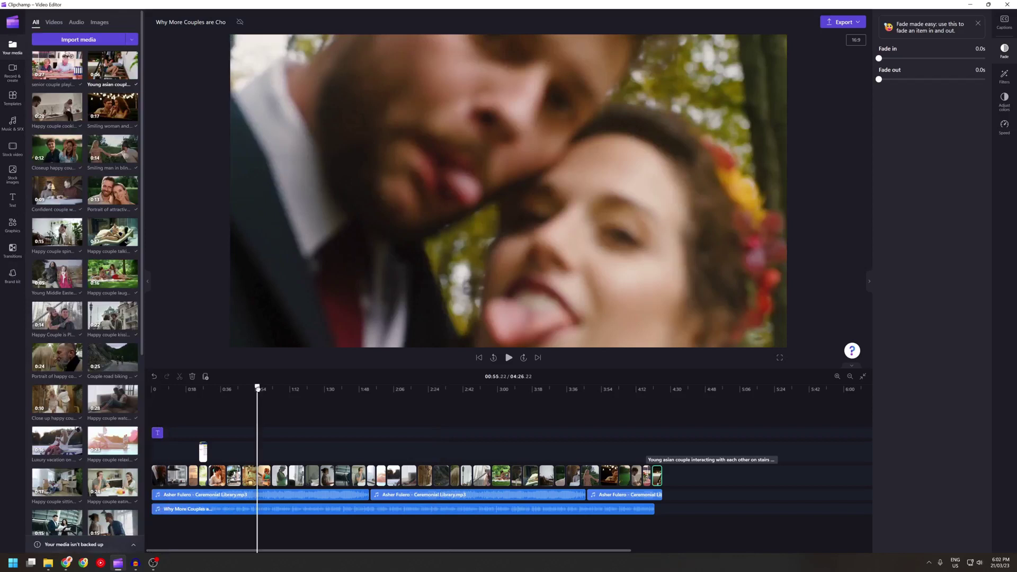
{"action": "left_click_drag", "start_coordinate": [258, 389], "coordinate": [292, 388]}
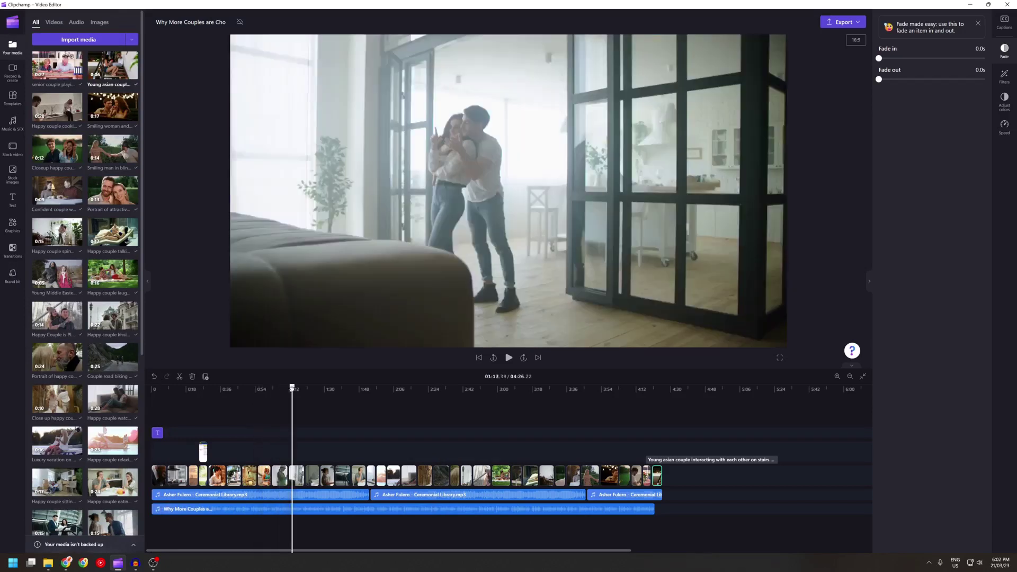
{"action": "left_click", "coordinate": [859, 23]}
{"action": "left_click", "coordinate": [814, 130]}
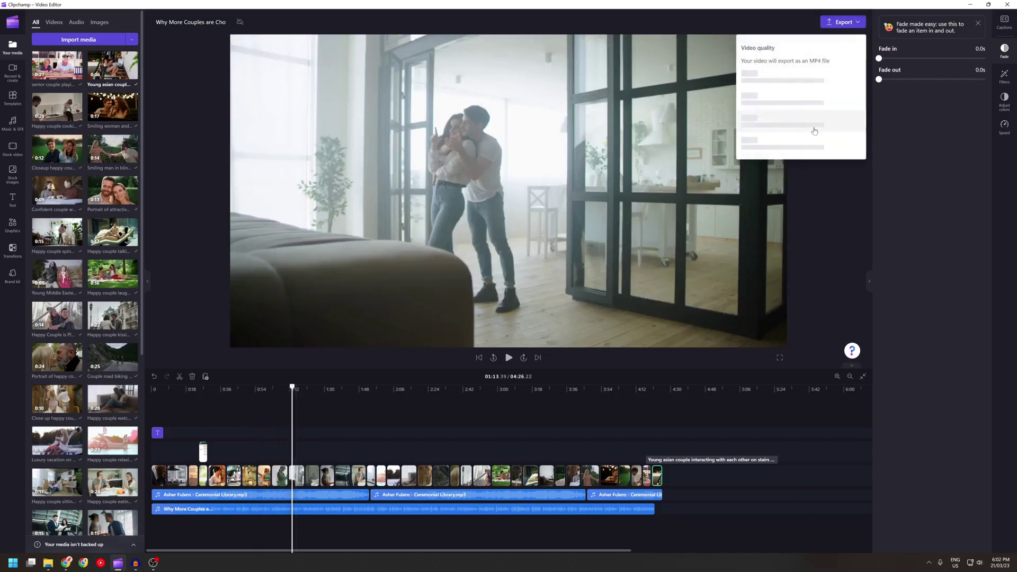